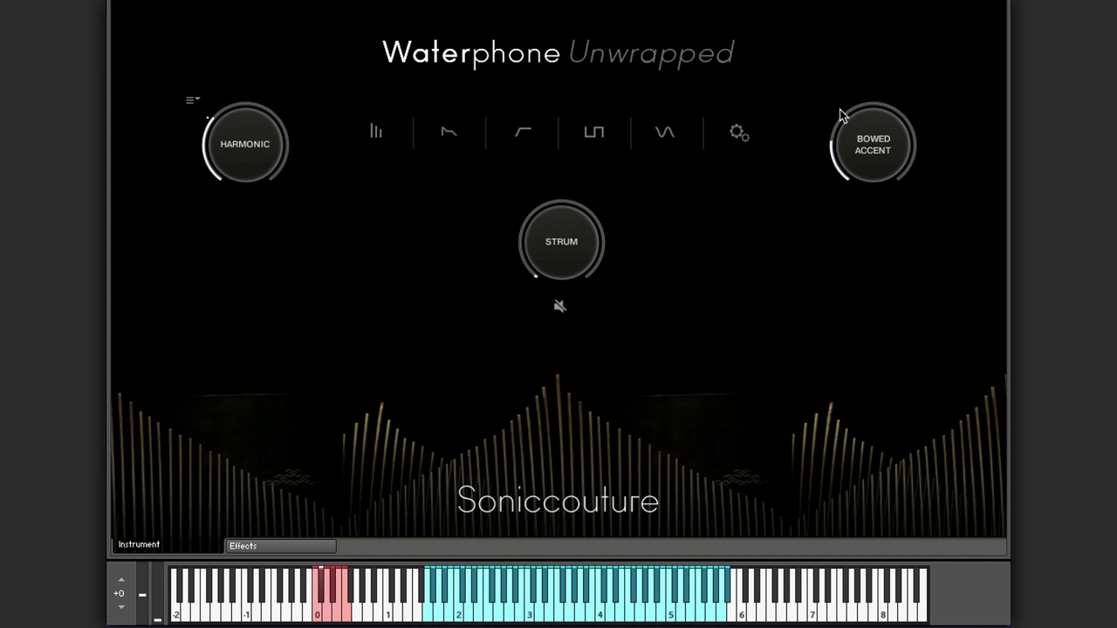
# - Audition the Mallet Rubber, Mallet Wood and Tuned Accent articulations, settling on Tuned Sustain
pyautogui.moveTo(835, 163); pyautogui.dragTo(851, 107)
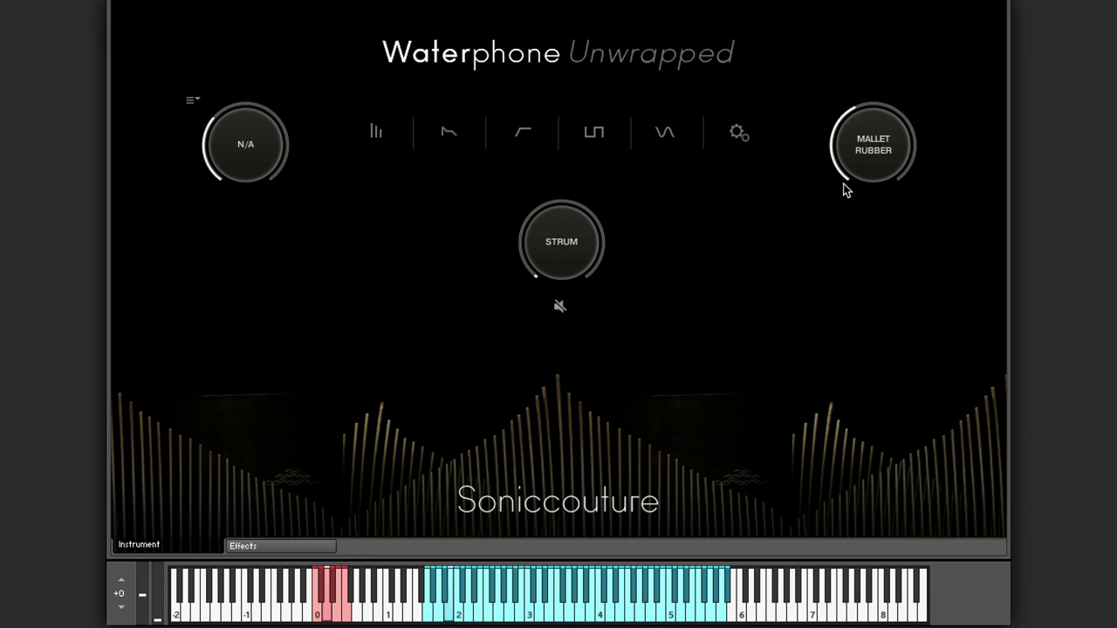
pyautogui.moveTo(843, 179); pyautogui.dragTo(843, 120)
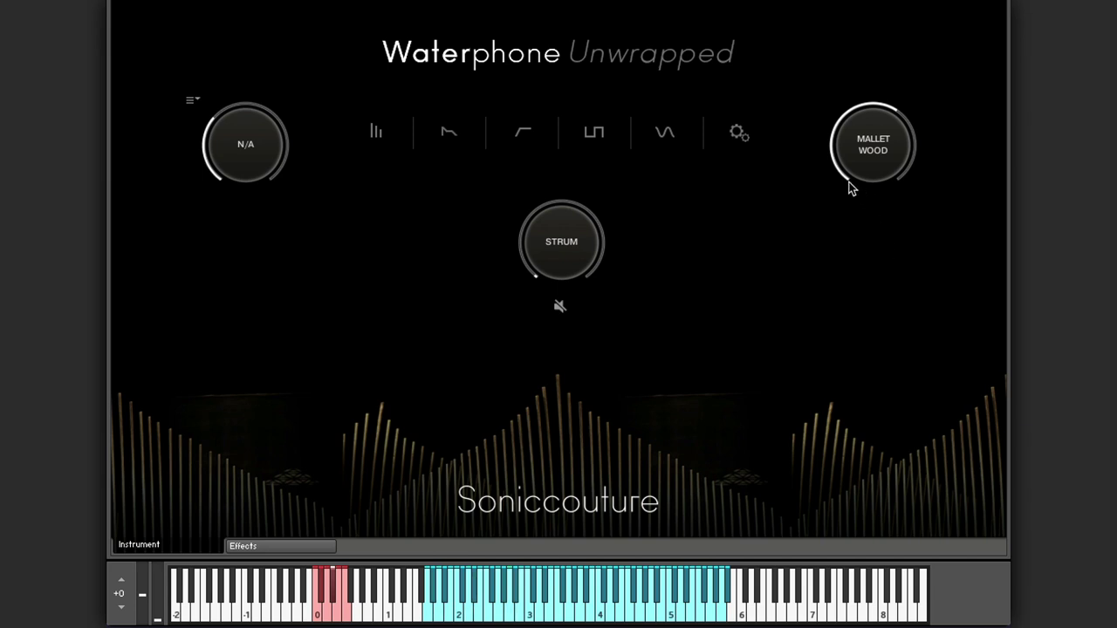
pyautogui.moveTo(834, 150); pyautogui.dragTo(833, 144)
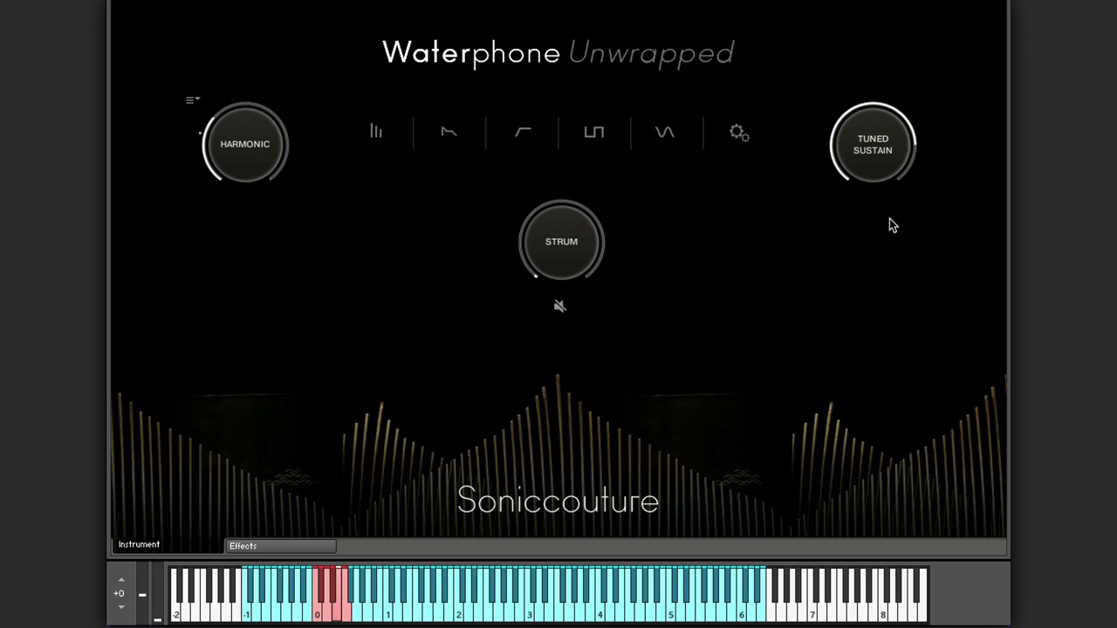
pyautogui.moveTo(834, 150); pyautogui.dragTo(815, 332)
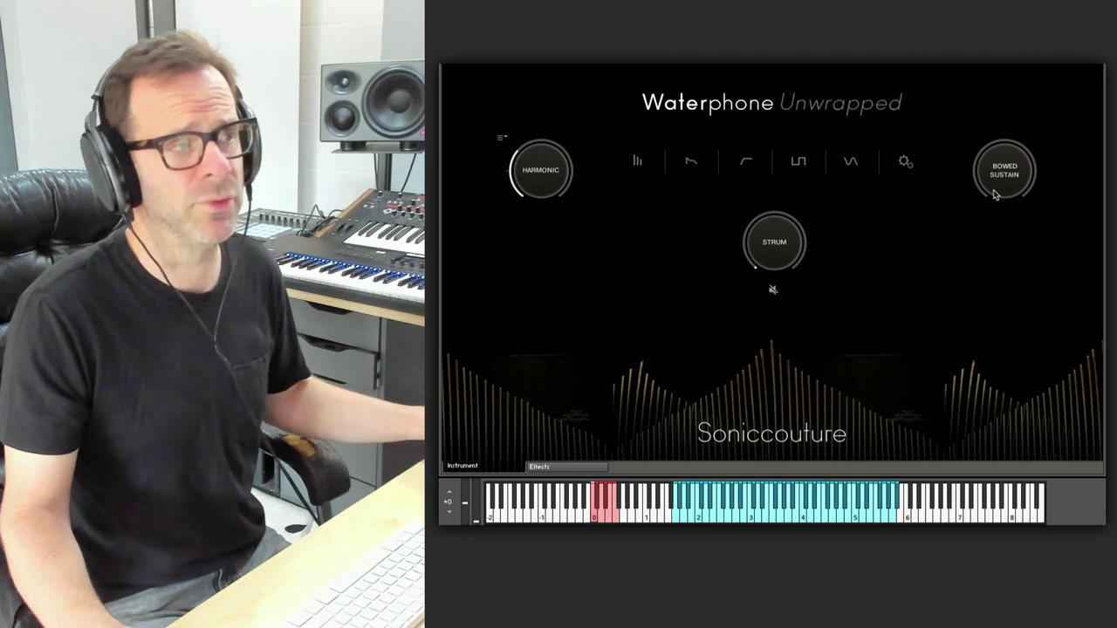
pyautogui.moveTo(992, 187); pyautogui.dragTo(995, 91)
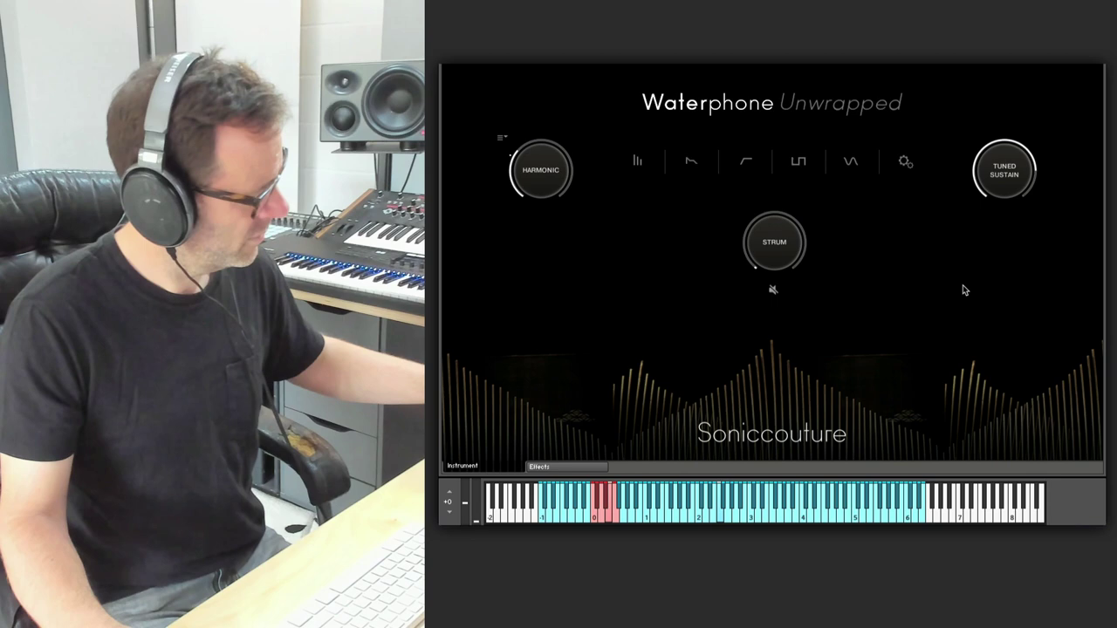
pyautogui.click(986, 188)
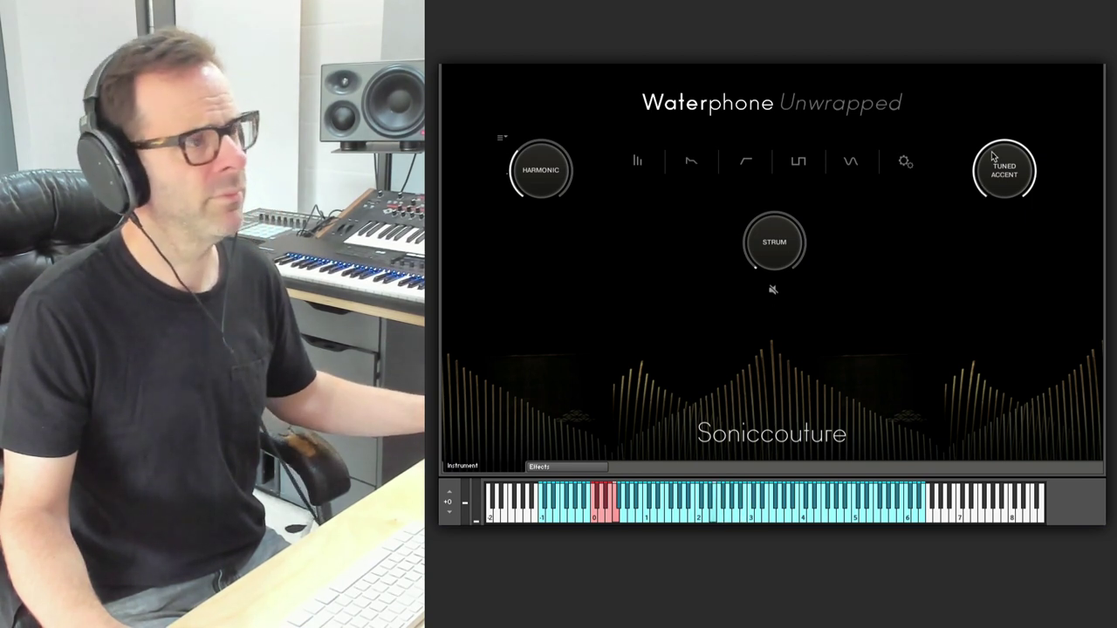
pyautogui.click(983, 162)
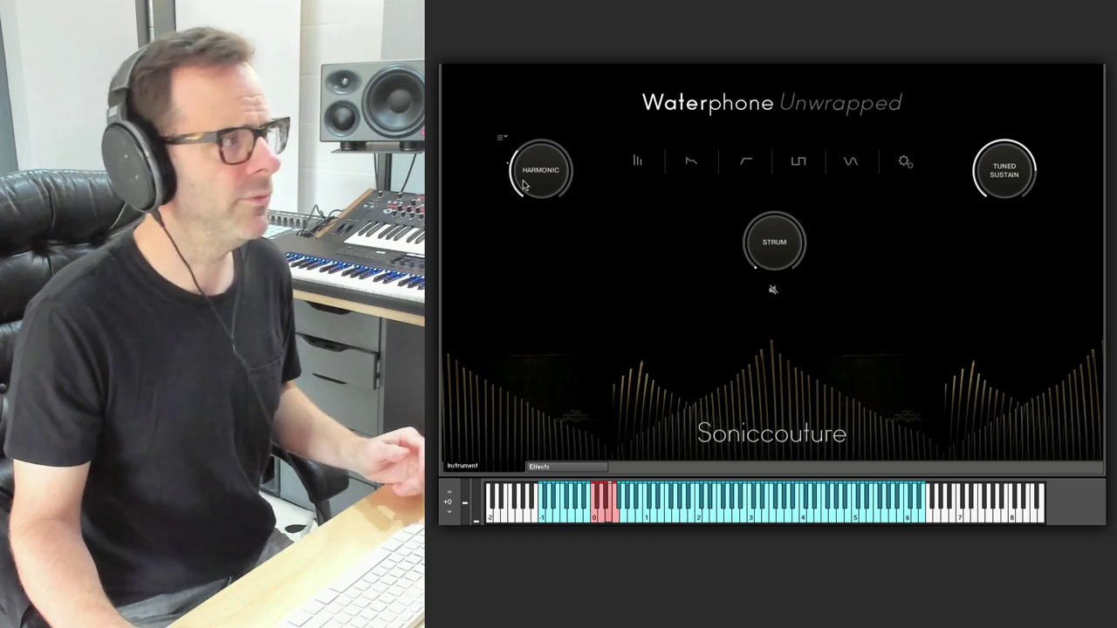
# - Sweep the Harmonic amount between 4 % and 67 %, finishing at about 26 %
pyautogui.moveTo(515, 172); pyautogui.dragTo(514, 209)
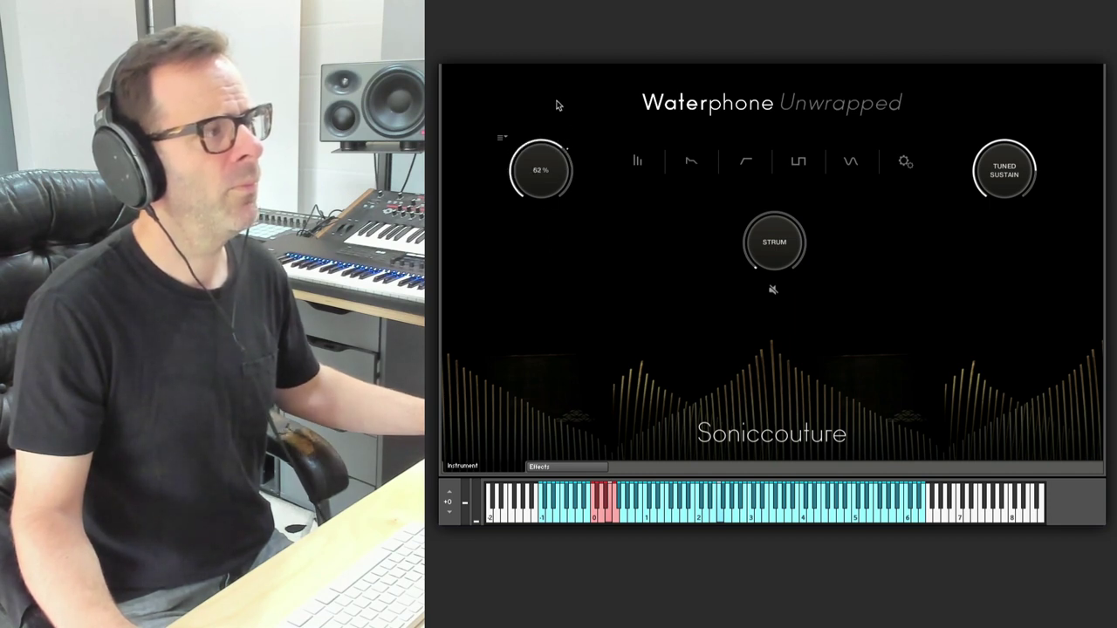
pyautogui.moveTo(558, 105); pyautogui.dragTo(564, 89)
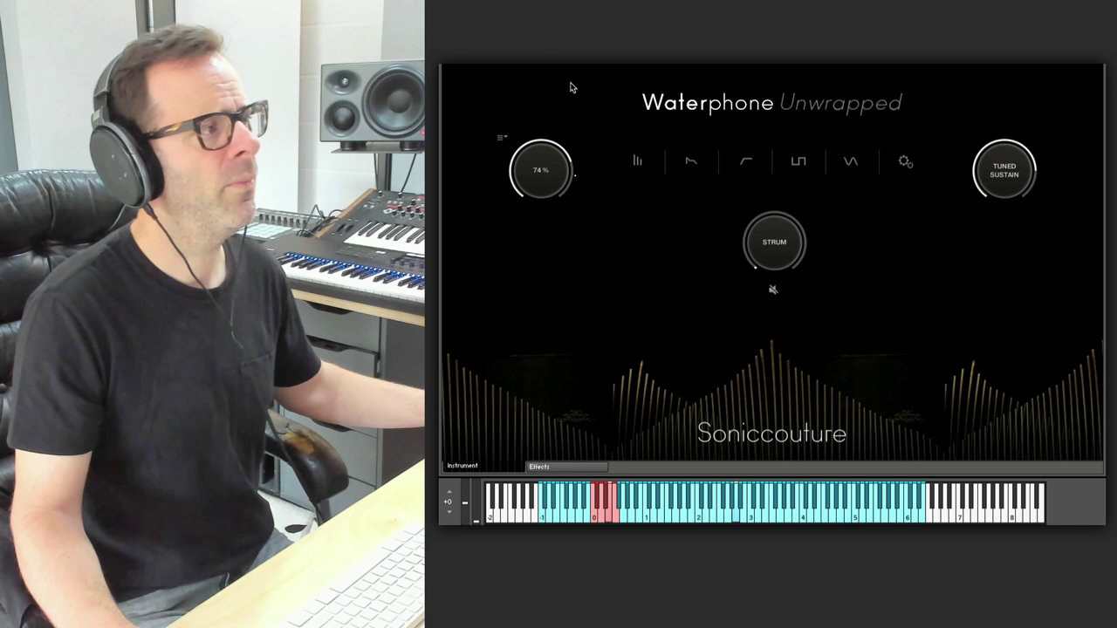
pyautogui.moveTo(541, 258); pyautogui.dragTo(527, 120)
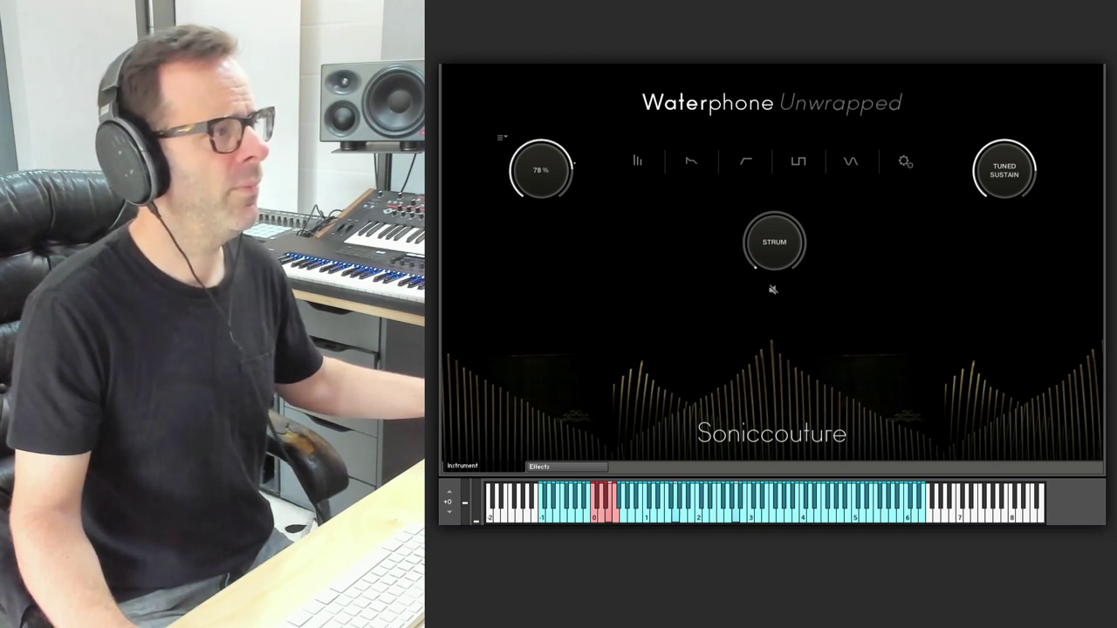
pyautogui.moveTo(548, 73); pyautogui.dragTo(521, 274)
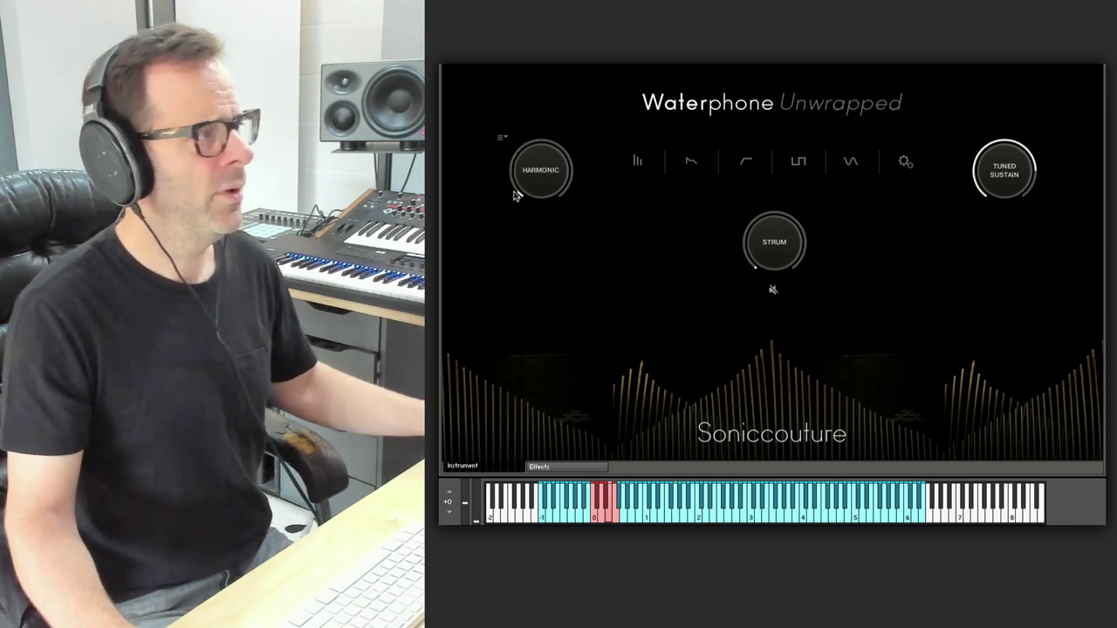
pyautogui.moveTo(515, 193); pyautogui.dragTo(522, 157)
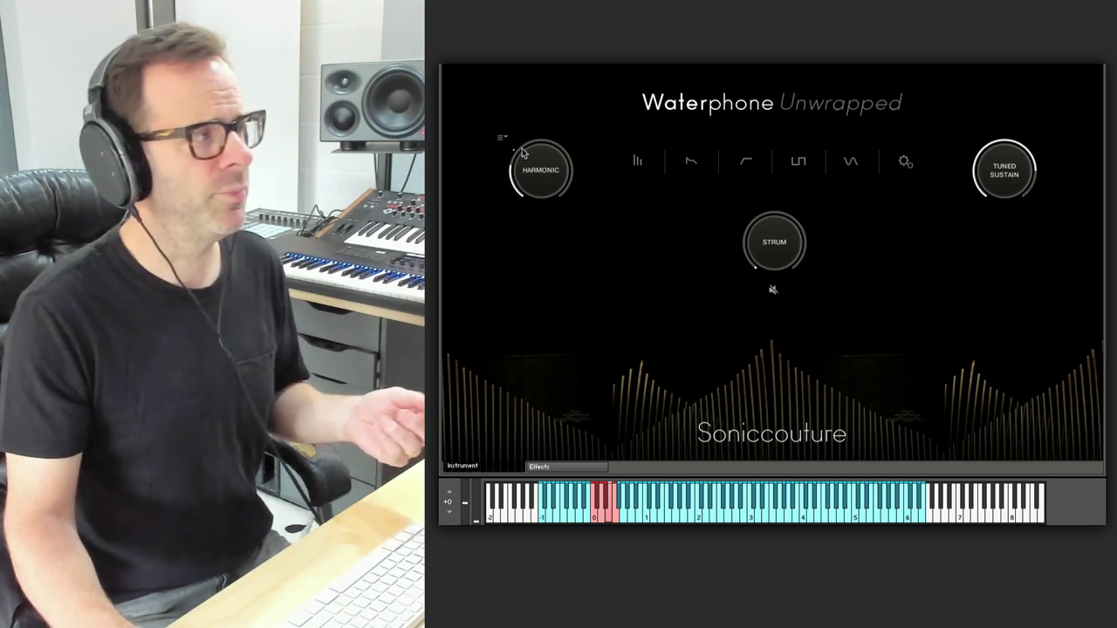
pyautogui.moveTo(515, 176); pyautogui.dragTo(527, 152)
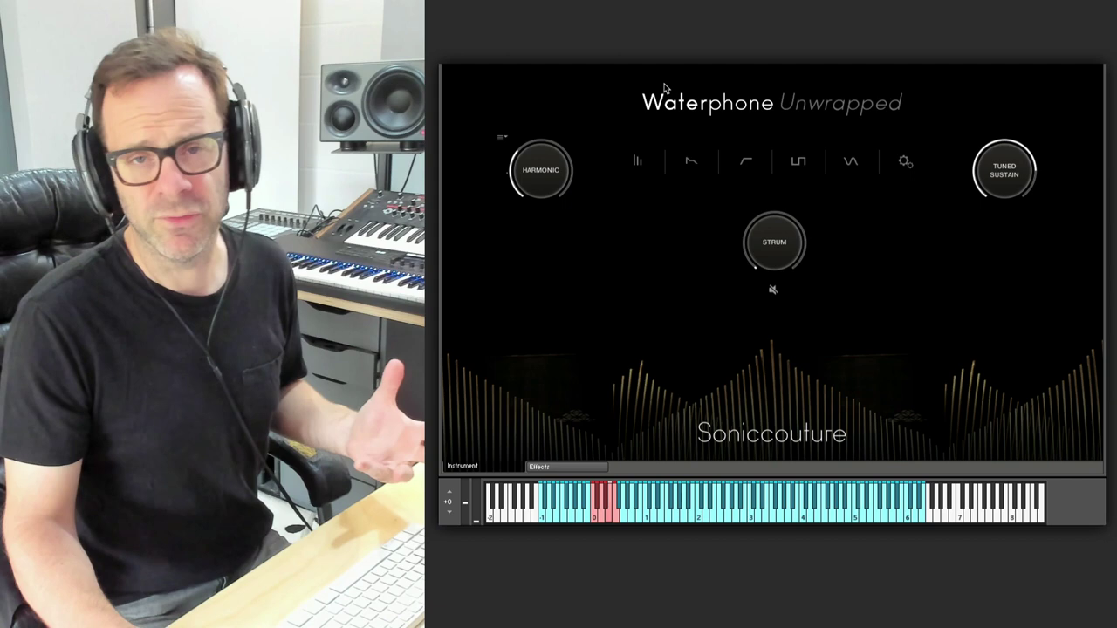
# - Bring up the LFO settings and set the LFO waveform to Sine
pyautogui.click(852, 163)
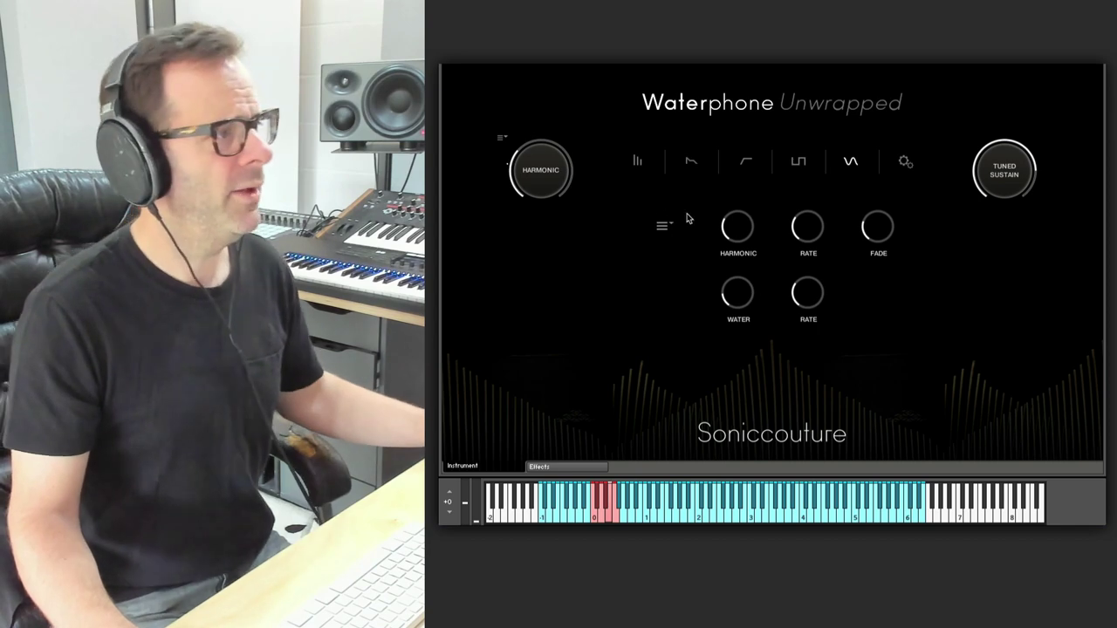
pyautogui.moveTo(508, 168)
pyautogui.mouseDown()
pyautogui.moveTo(538, 130)
pyautogui.moveTo(504, 168)
pyautogui.mouseUp()
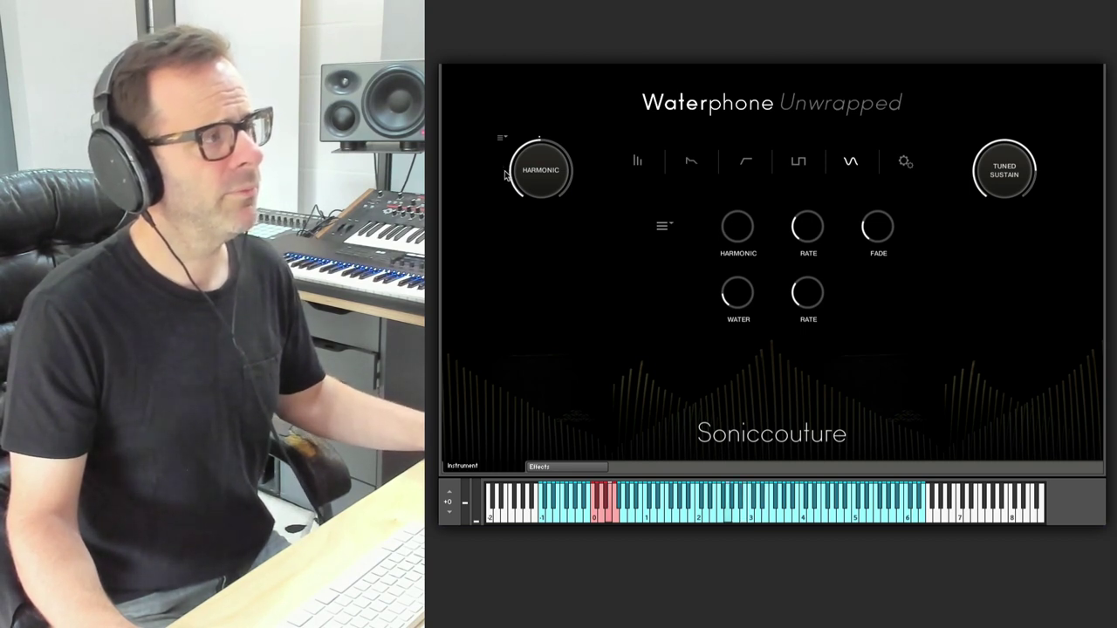
pyautogui.click(733, 234)
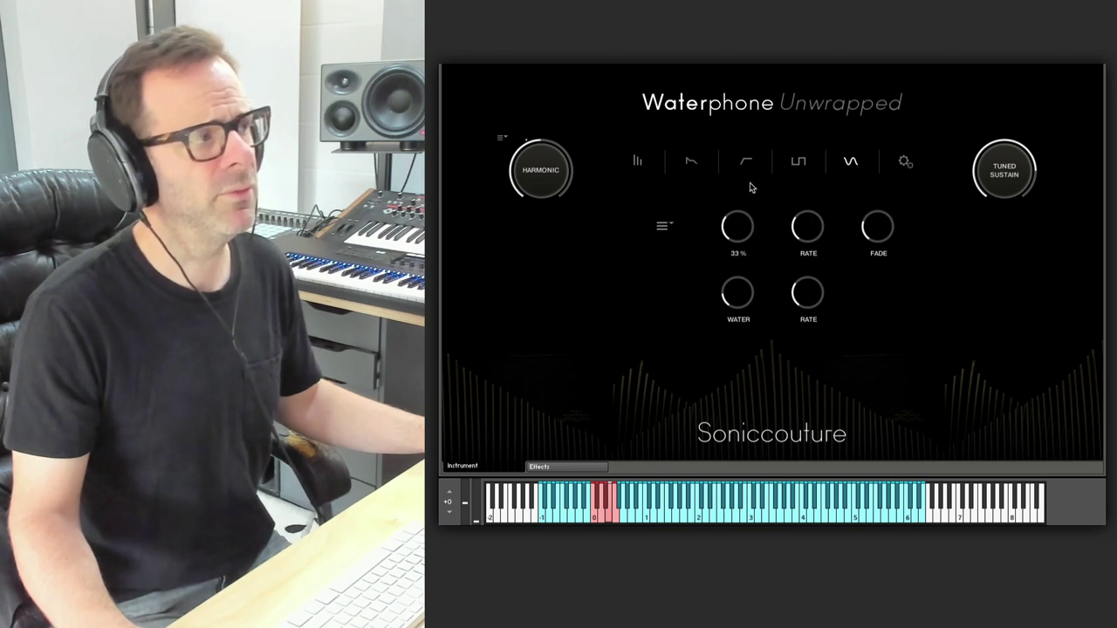
pyautogui.click(662, 227)
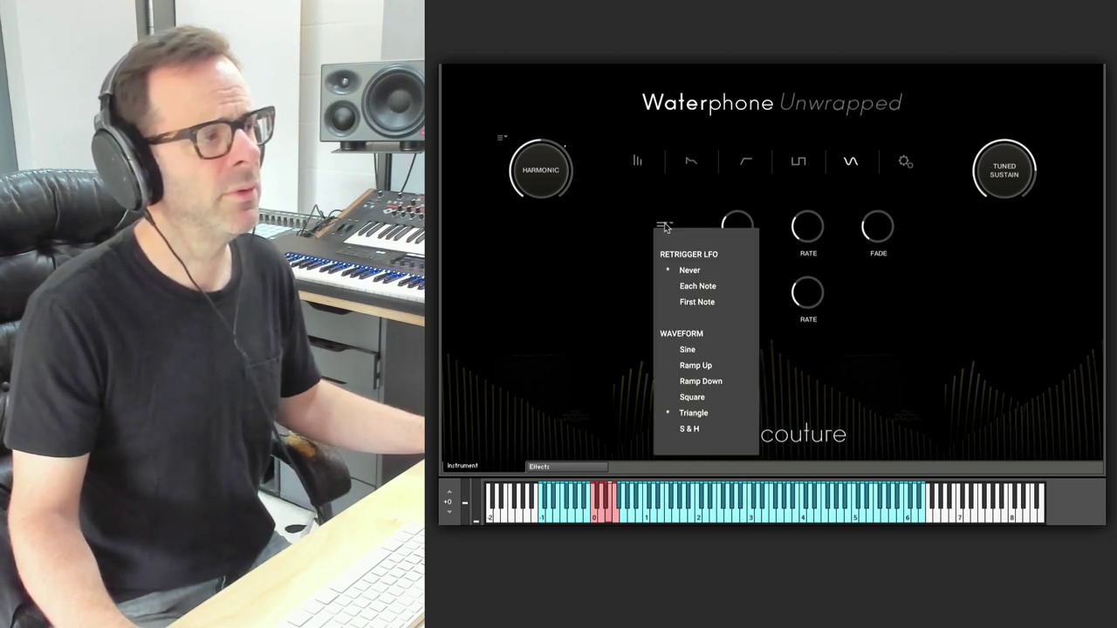
pyautogui.click(693, 352)
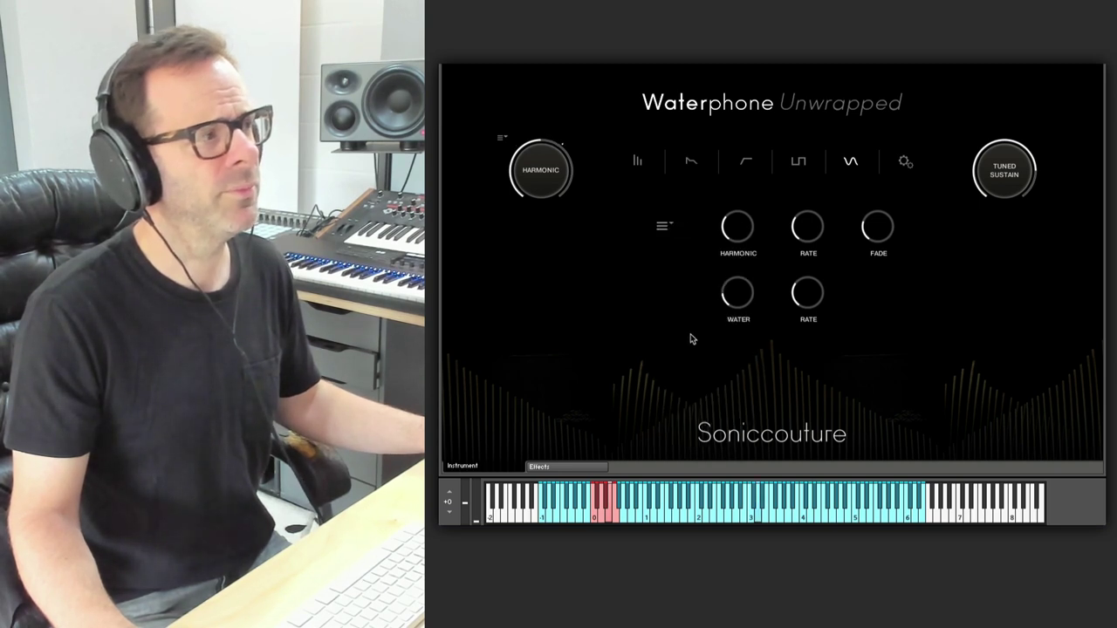
# - Set the LFO rate to 4.99 Hz, retrigger on each note, and set Harmonic to 37 %
pyautogui.moveTo(807, 229)
pyautogui.mouseDown()
pyautogui.moveTo(813, 197)
pyautogui.moveTo(843, 167)
pyautogui.moveTo(820, 222)
pyautogui.mouseUp()
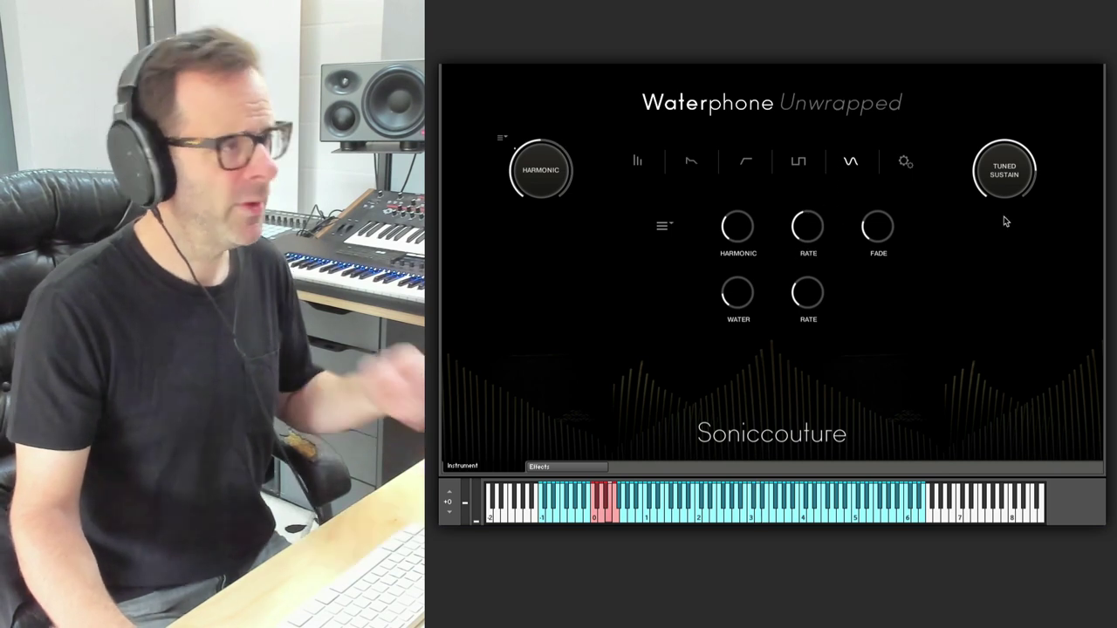
pyautogui.click(878, 228)
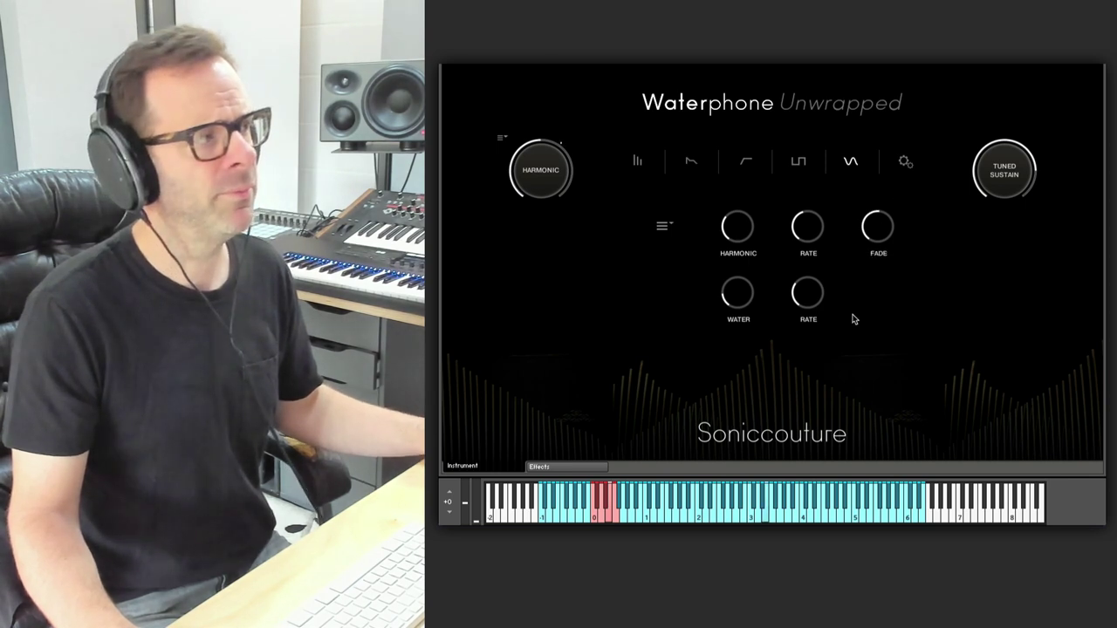
pyautogui.click(666, 227)
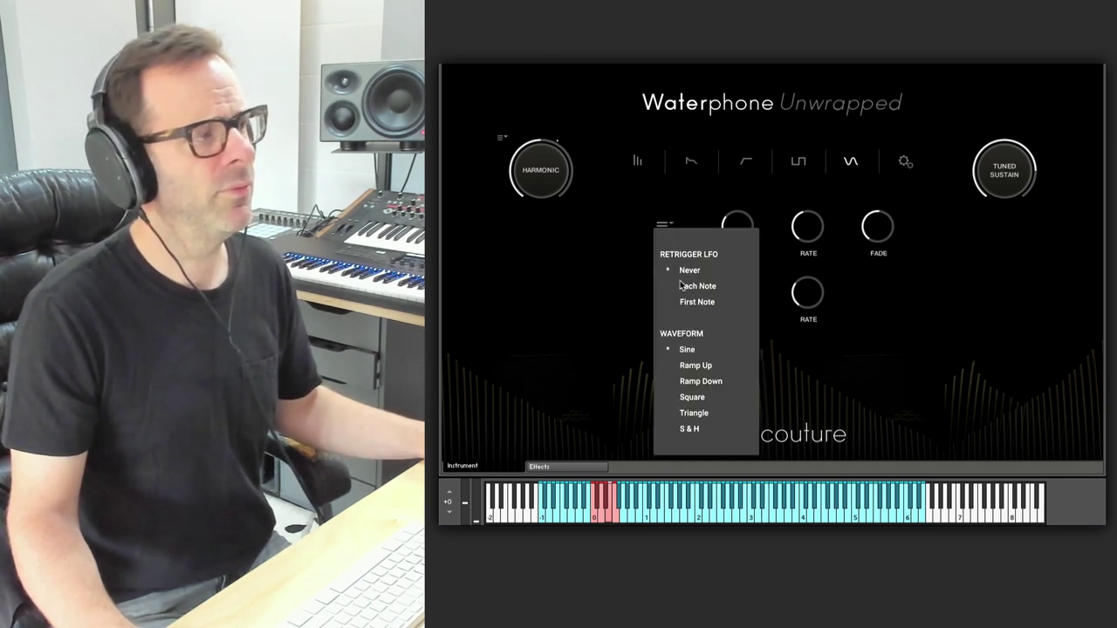
pyautogui.click(683, 286)
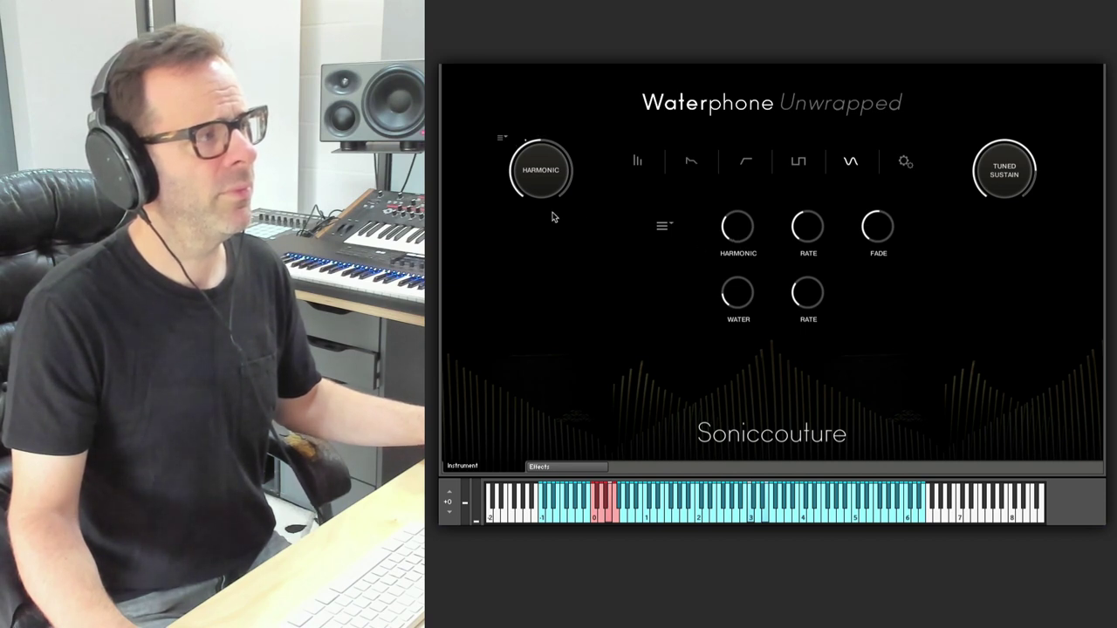
pyautogui.moveTo(521, 199); pyautogui.dragTo(511, 235)
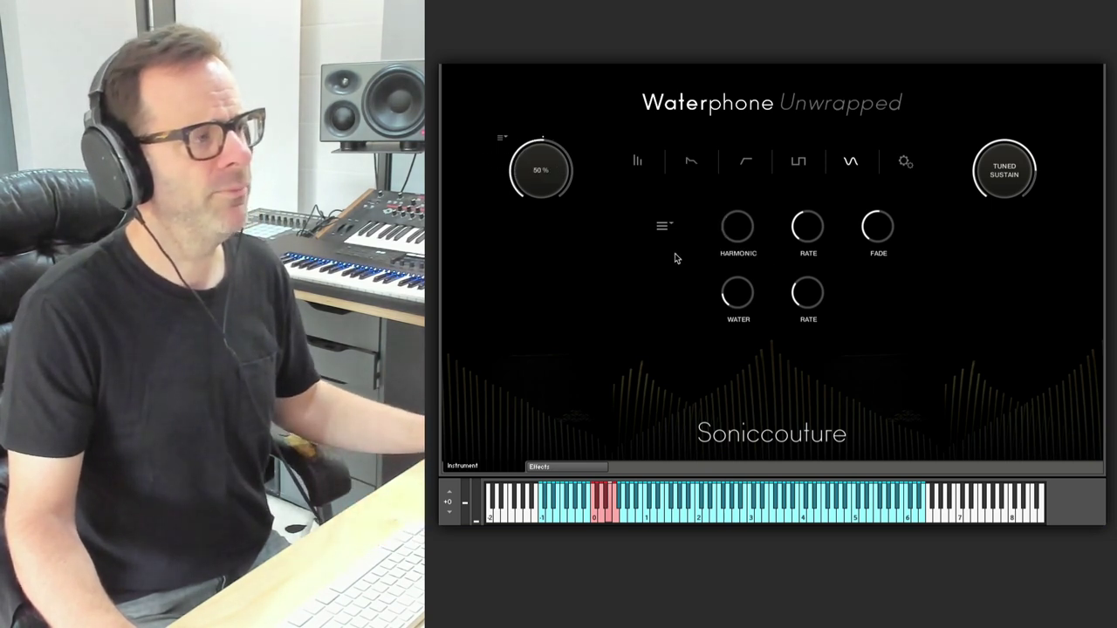
# - Adjust the LFO Water depth and rate, leaving Water at about 35 % and rate at 46 %
pyautogui.moveTo(744, 271); pyautogui.dragTo(758, 235)
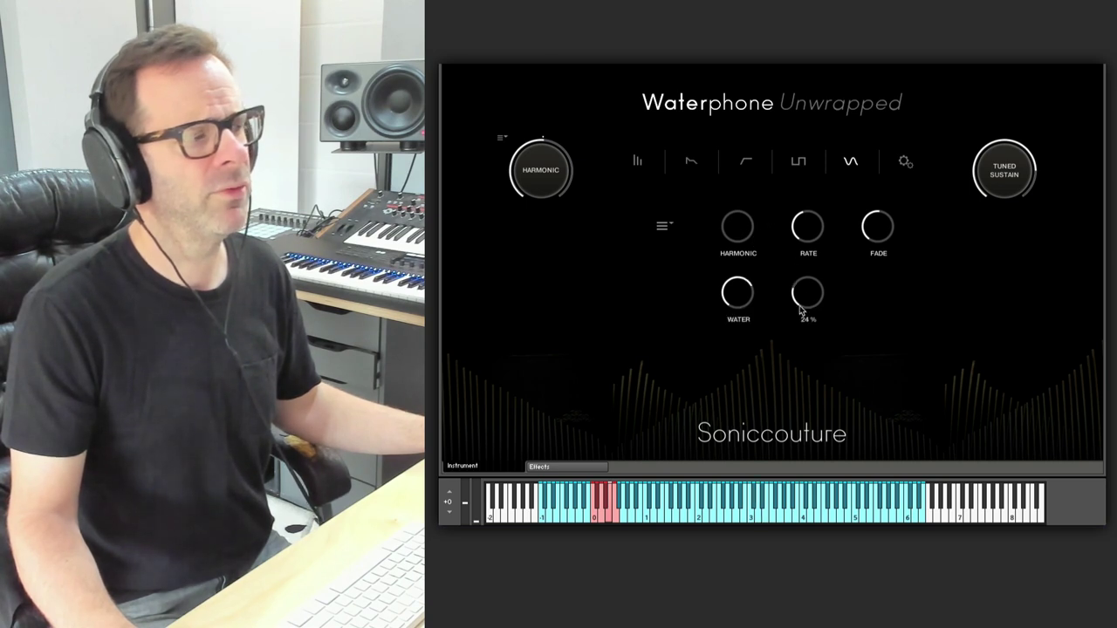
pyautogui.moveTo(801, 310); pyautogui.dragTo(832, 218)
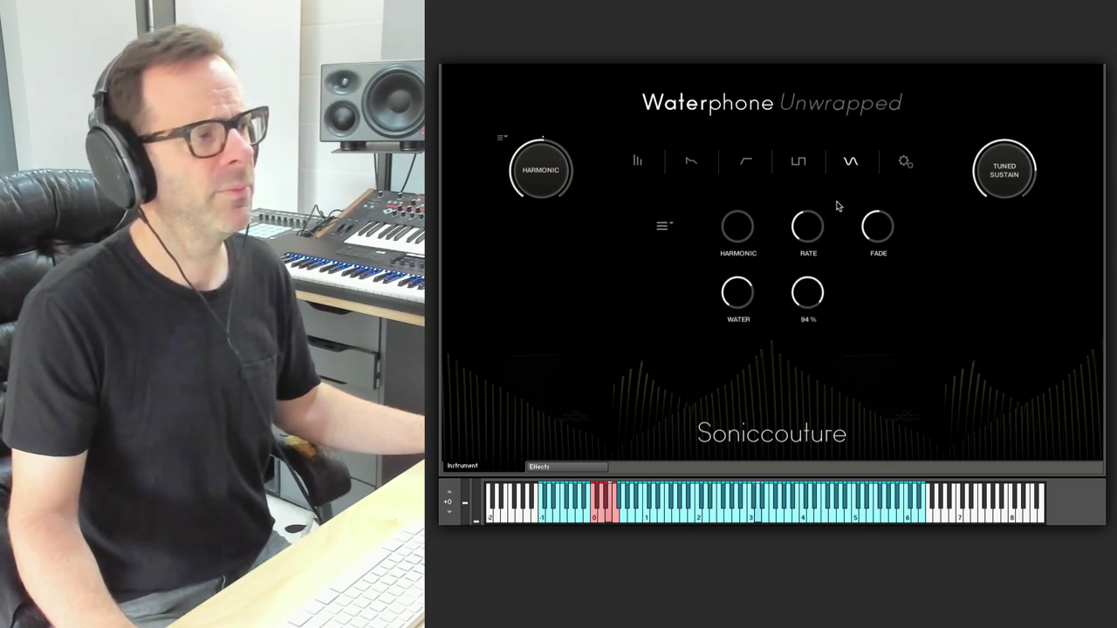
pyautogui.moveTo(738, 305); pyautogui.dragTo(733, 351)
pyautogui.moveTo(797, 307); pyautogui.dragTo(797, 339)
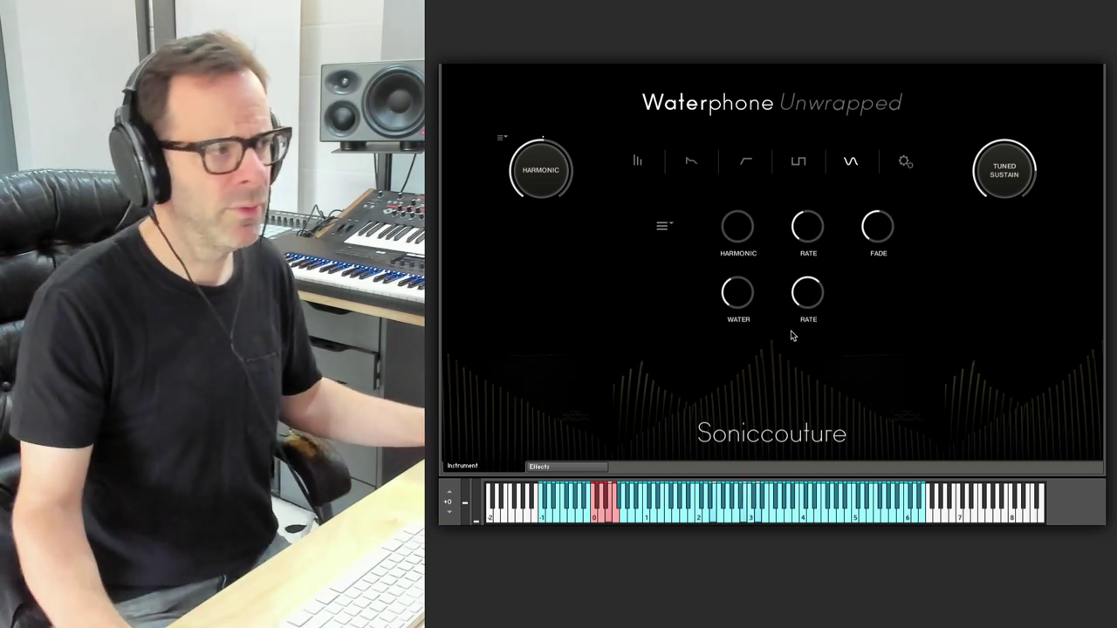
pyautogui.moveTo(746, 321)
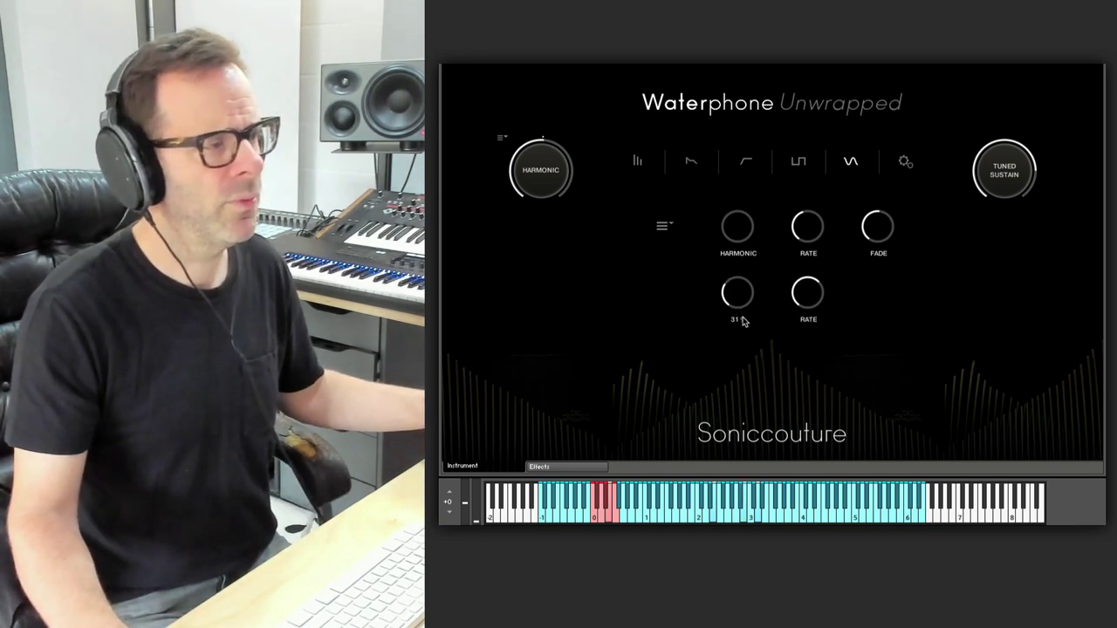
pyautogui.moveTo(743, 322); pyautogui.dragTo(790, 223)
pyautogui.moveTo(813, 321)
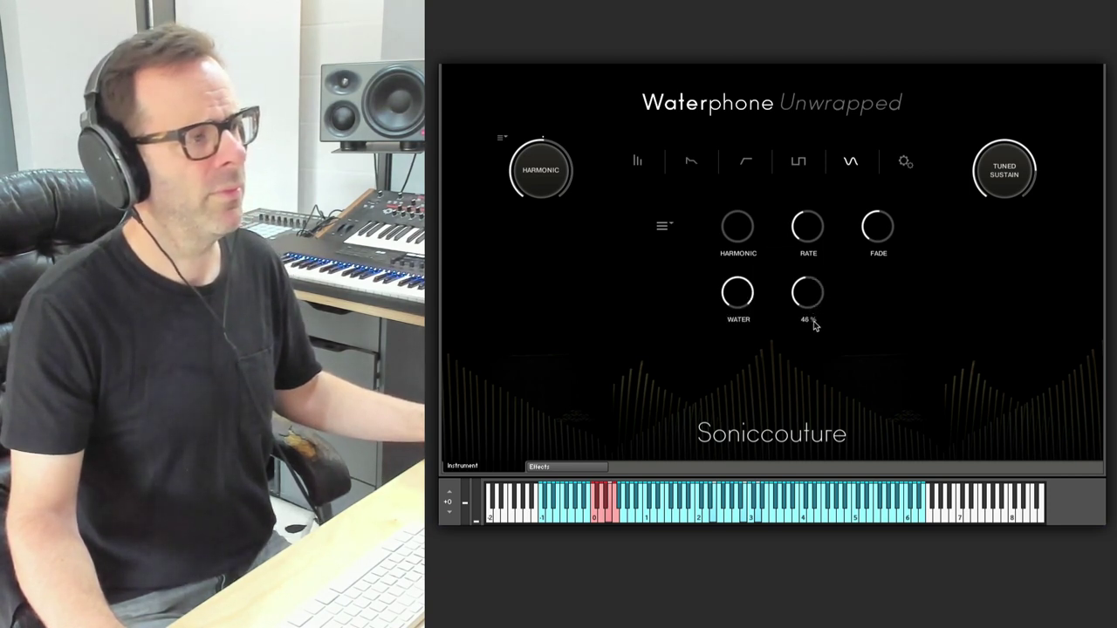
pyautogui.moveTo(738, 295); pyautogui.dragTo(747, 369)
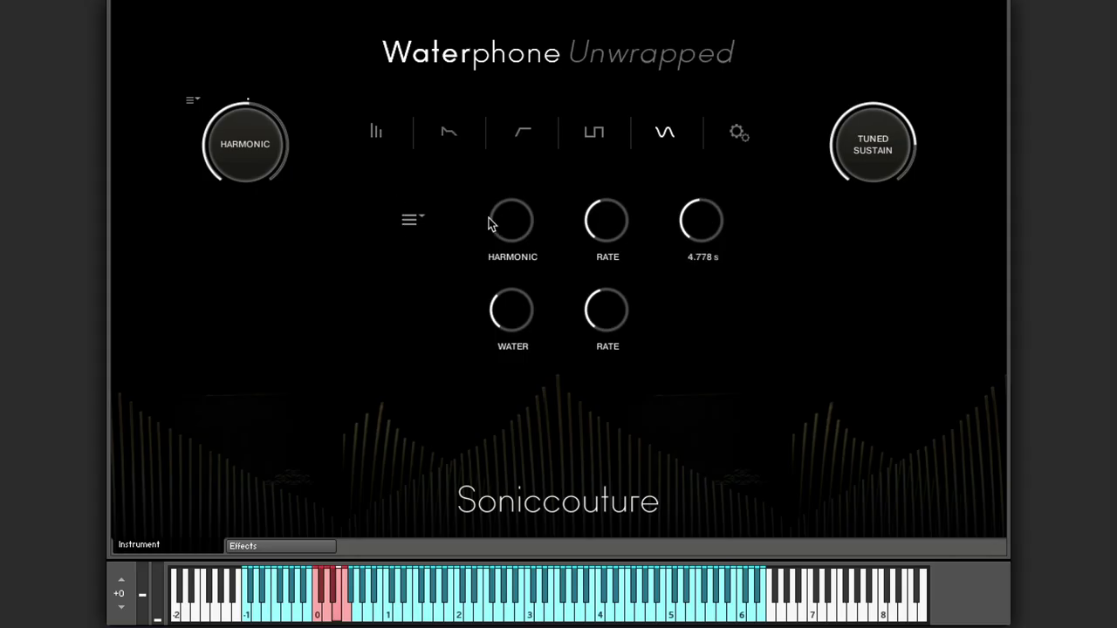
# - On the mix page, toggle the Mics, Contact and Res switches and set Contact to 0.0 dB
pyautogui.click(373, 131)
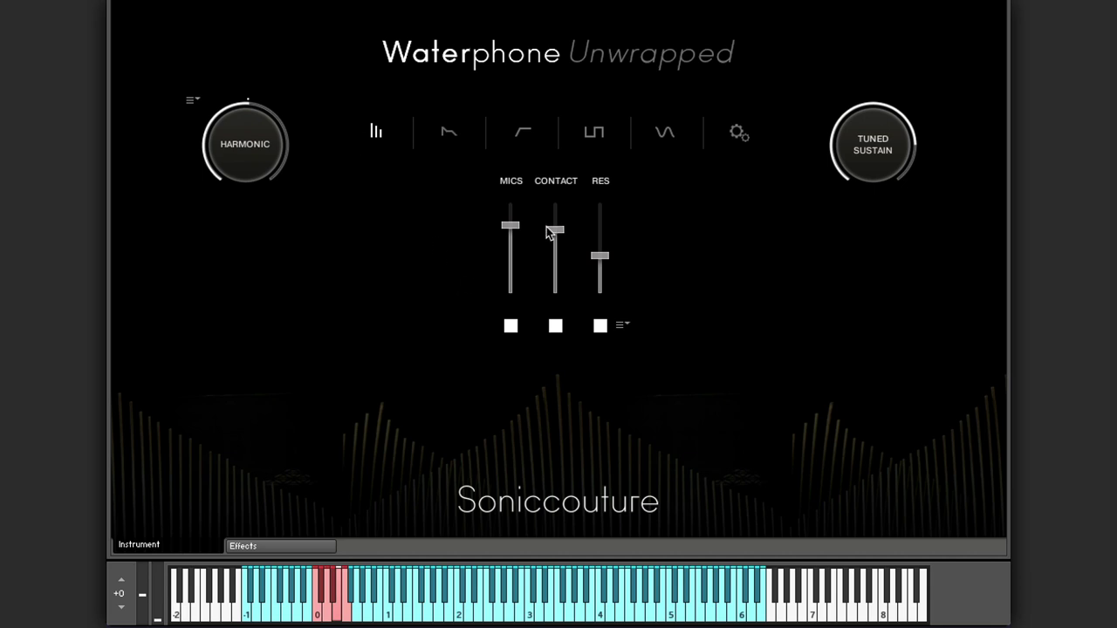
pyautogui.moveTo(546, 227); pyautogui.dragTo(567, 255)
pyautogui.click(599, 326)
pyautogui.moveTo(504, 229); pyautogui.dragTo(509, 226)
pyautogui.click(511, 327)
pyautogui.click(555, 326)
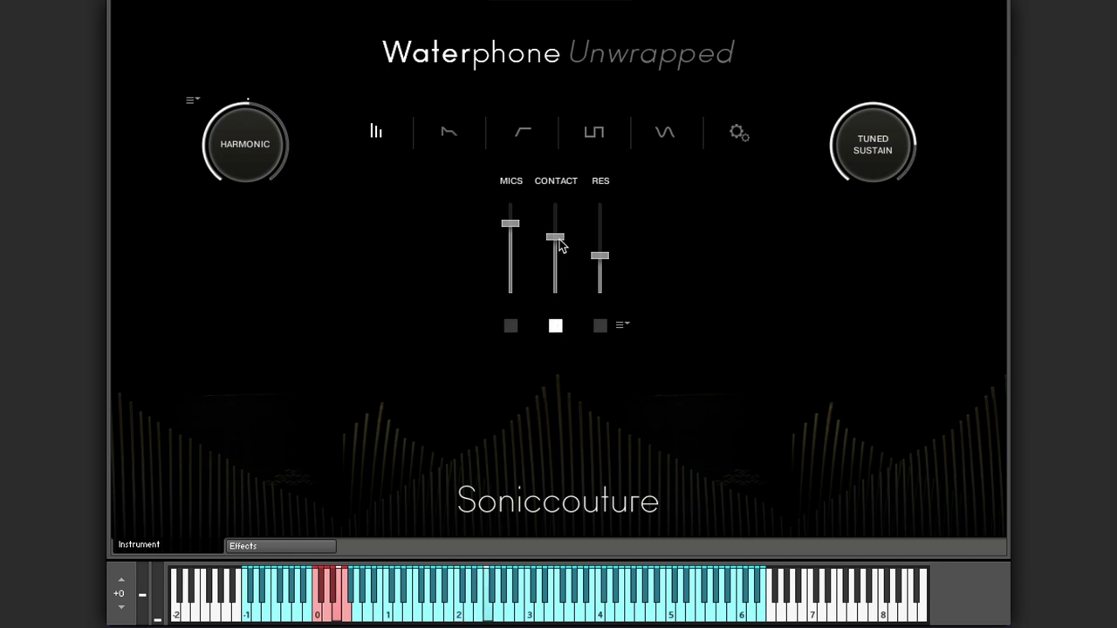
pyautogui.moveTo(560, 246); pyautogui.dragTo(571, 199)
pyautogui.click(572, 199)
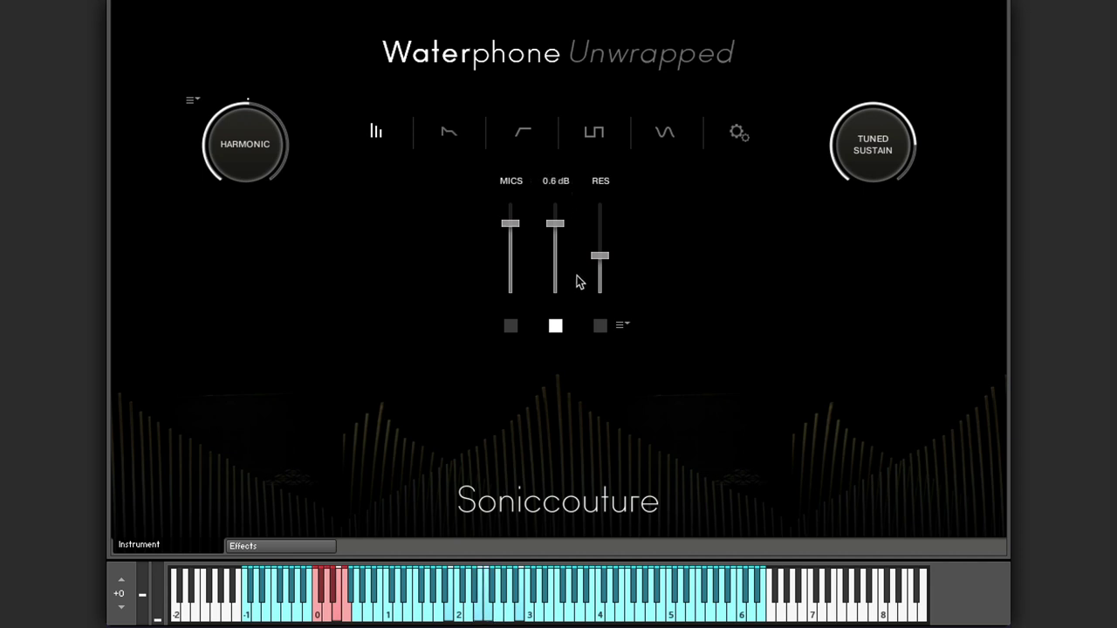
# - Re-enable resonance, push its level to about 2.4, and choose body resonance Type 1
pyautogui.moveTo(601, 266); pyautogui.dragTo(609, 240)
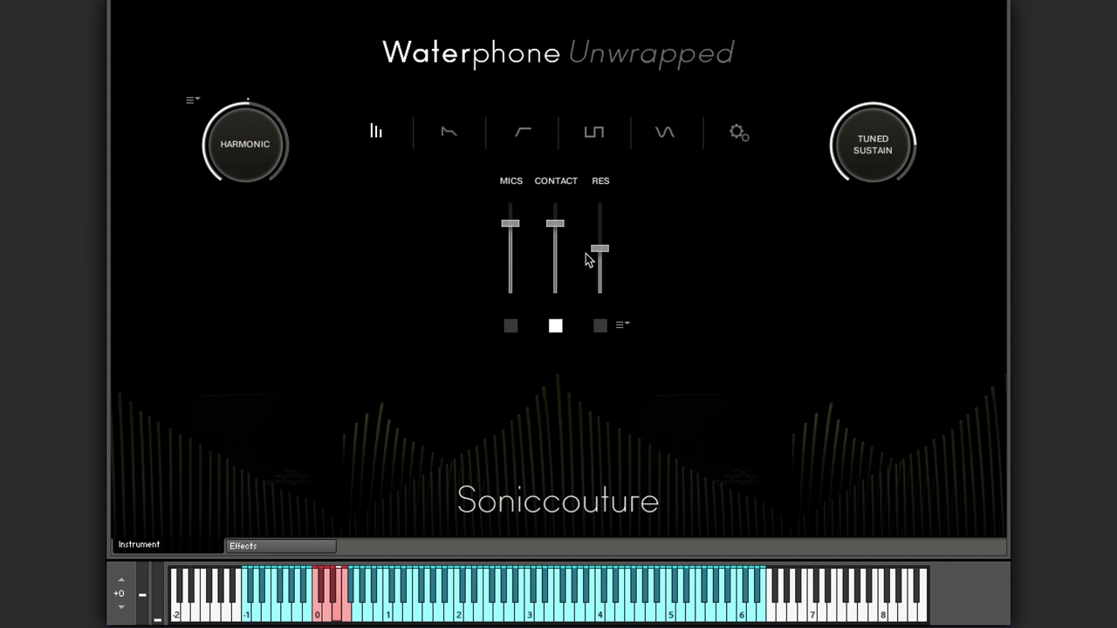
pyautogui.click(601, 324)
pyautogui.moveTo(605, 250); pyautogui.dragTo(627, 155)
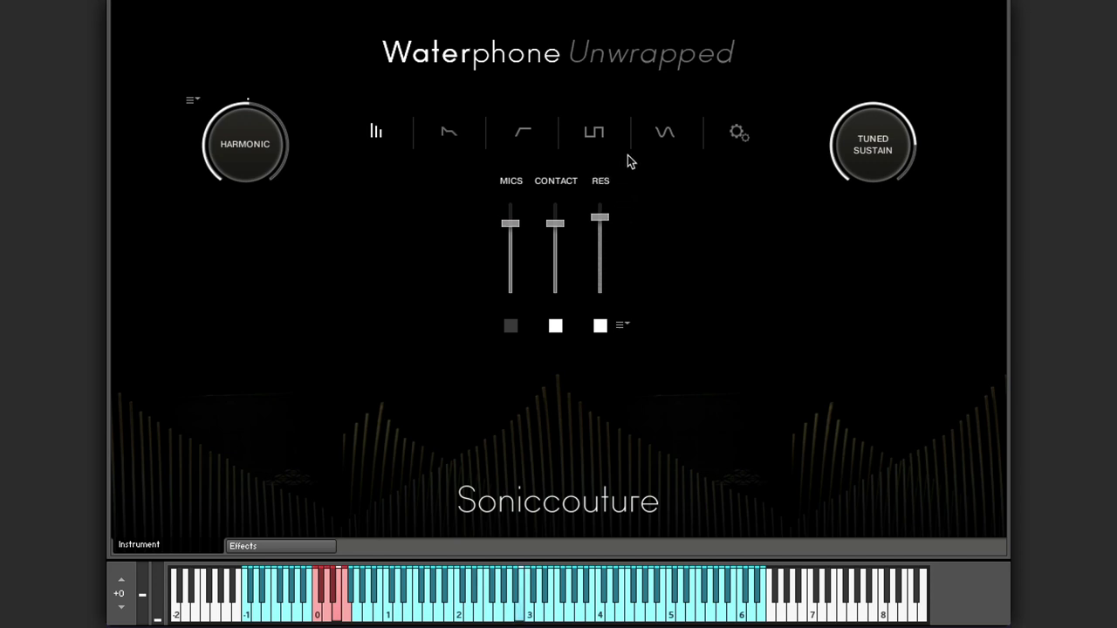
pyautogui.click(622, 327)
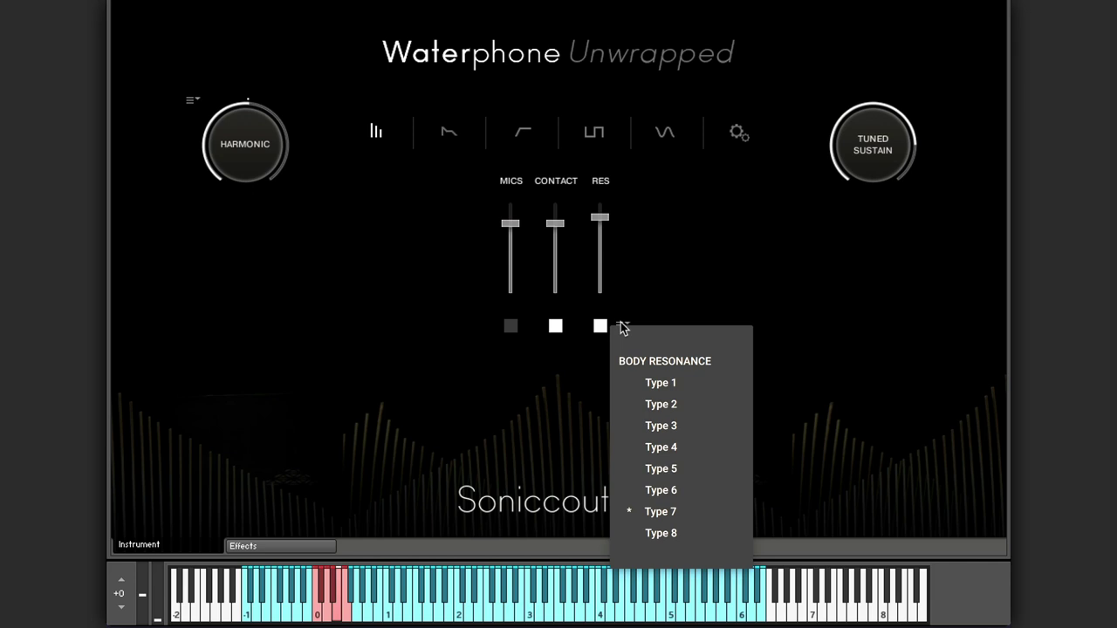
pyautogui.click(678, 384)
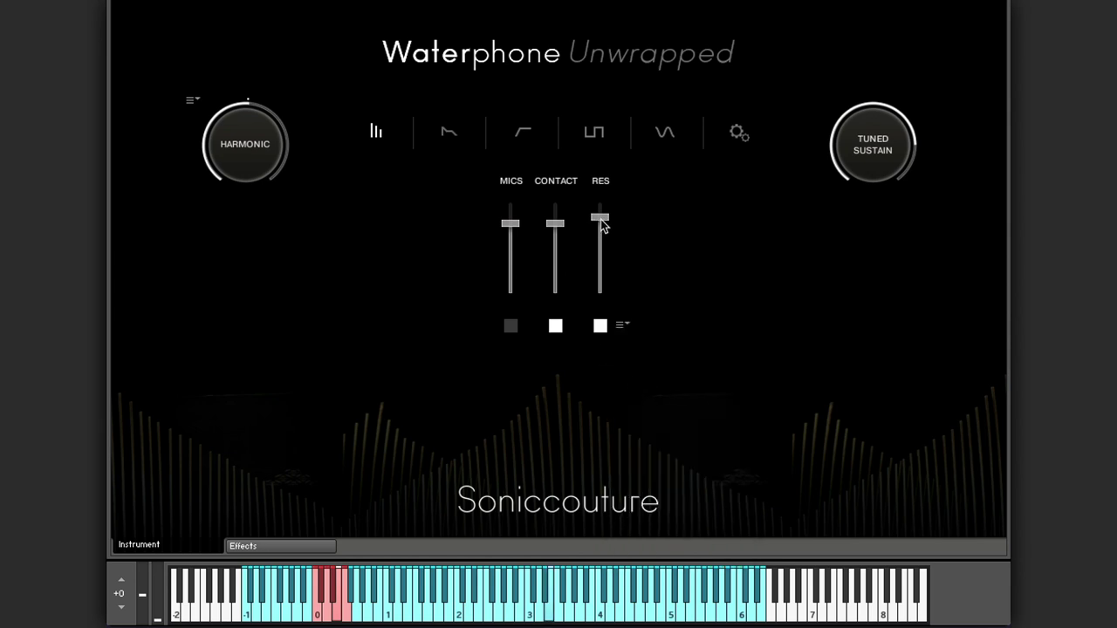
# - Pick a different body resonance type, trim resonance to about -0.8, and set Harmonic to about 30 %
pyautogui.moveTo(600, 219); pyautogui.dragTo(606, 242)
pyautogui.click(623, 325)
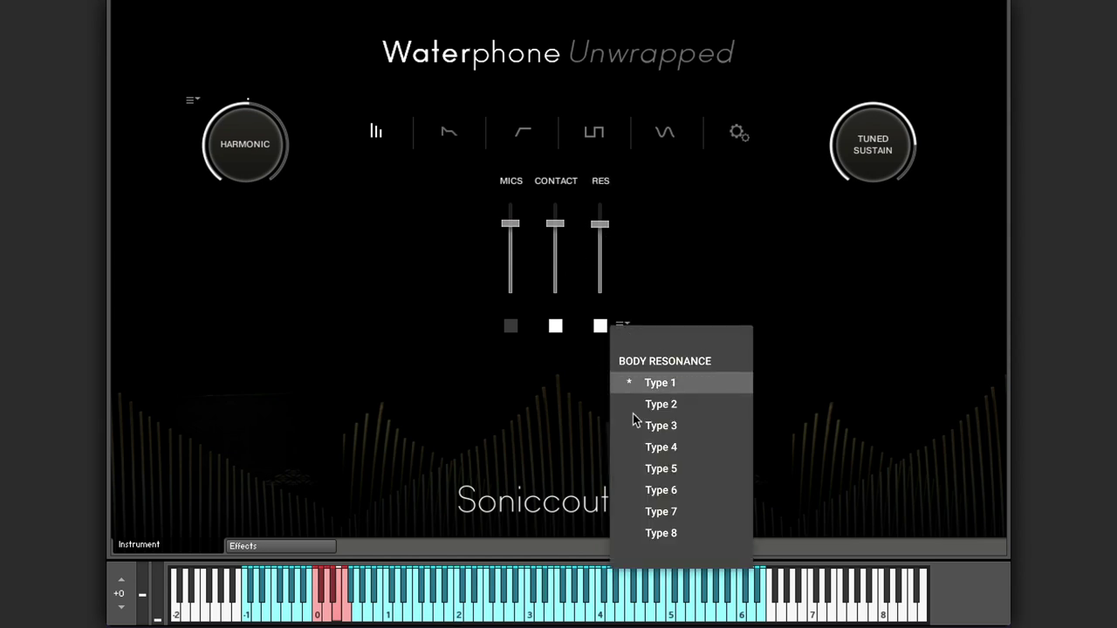
pyautogui.click(654, 513)
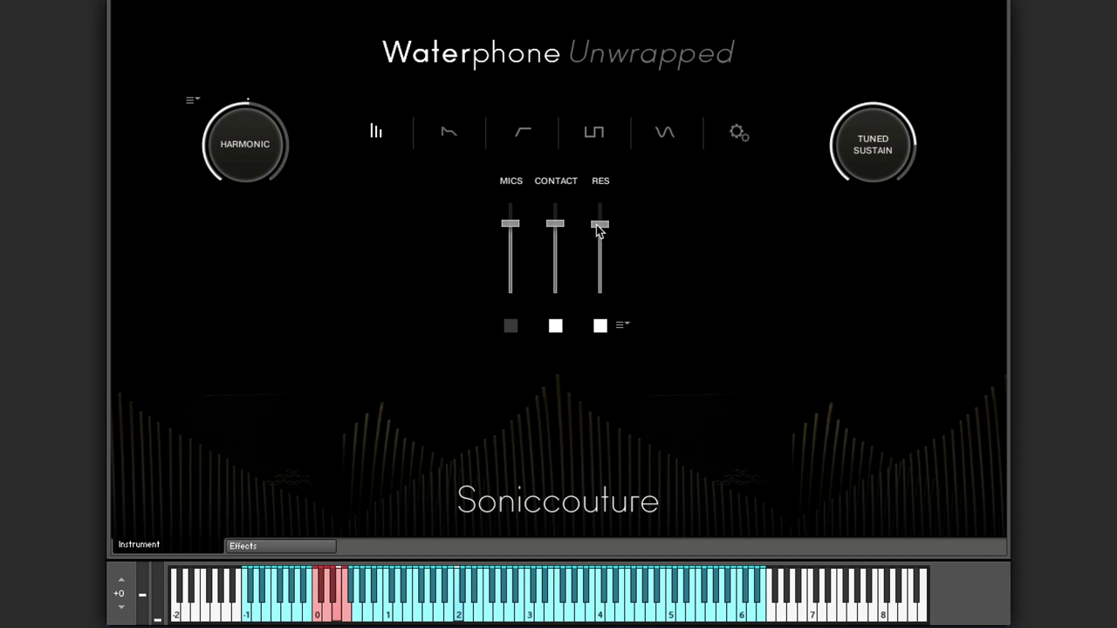
pyautogui.moveTo(596, 225); pyautogui.dragTo(560, 276)
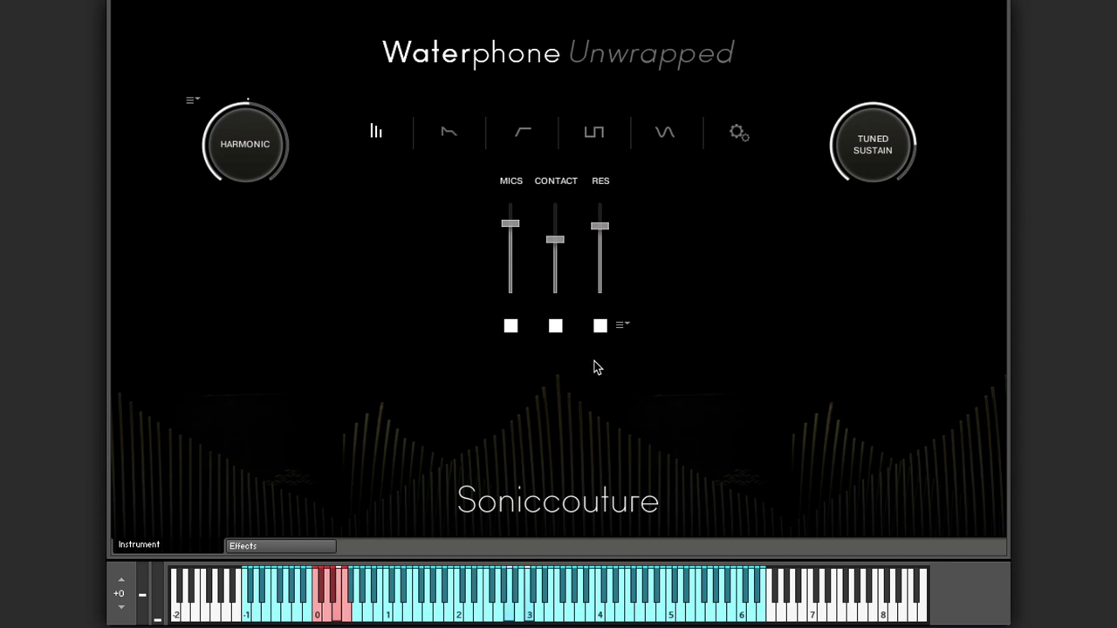
pyautogui.moveTo(206, 170); pyautogui.dragTo(239, 183)
pyautogui.moveTo(241, 225); pyautogui.dragTo(259, 64)
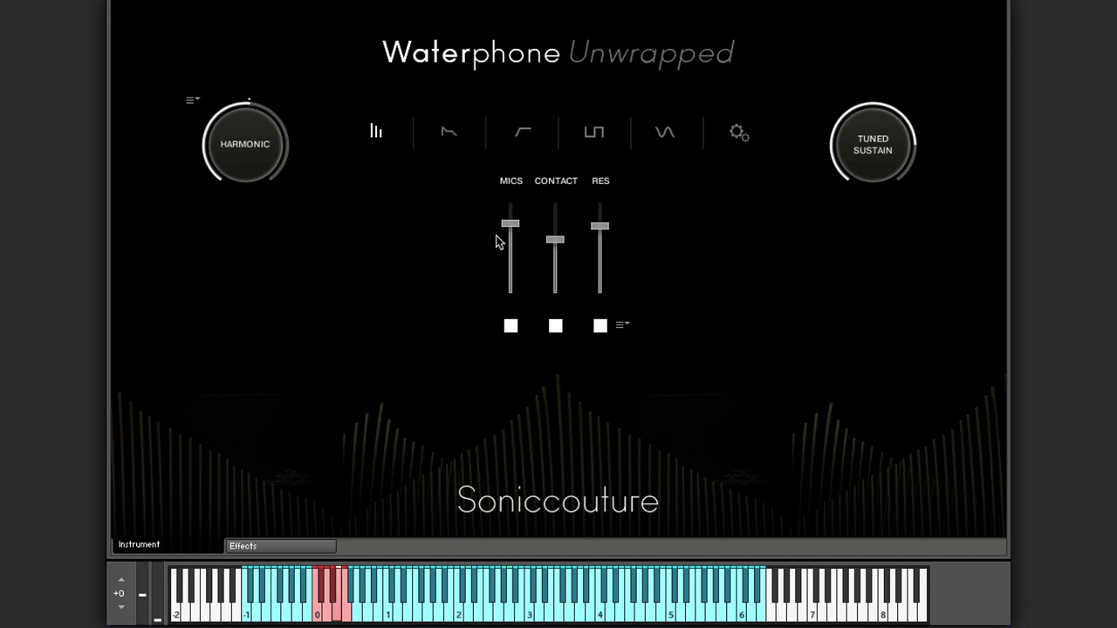
# - Review the envelope, filter and LFO pages, ending on the Strum page
pyautogui.click(448, 133)
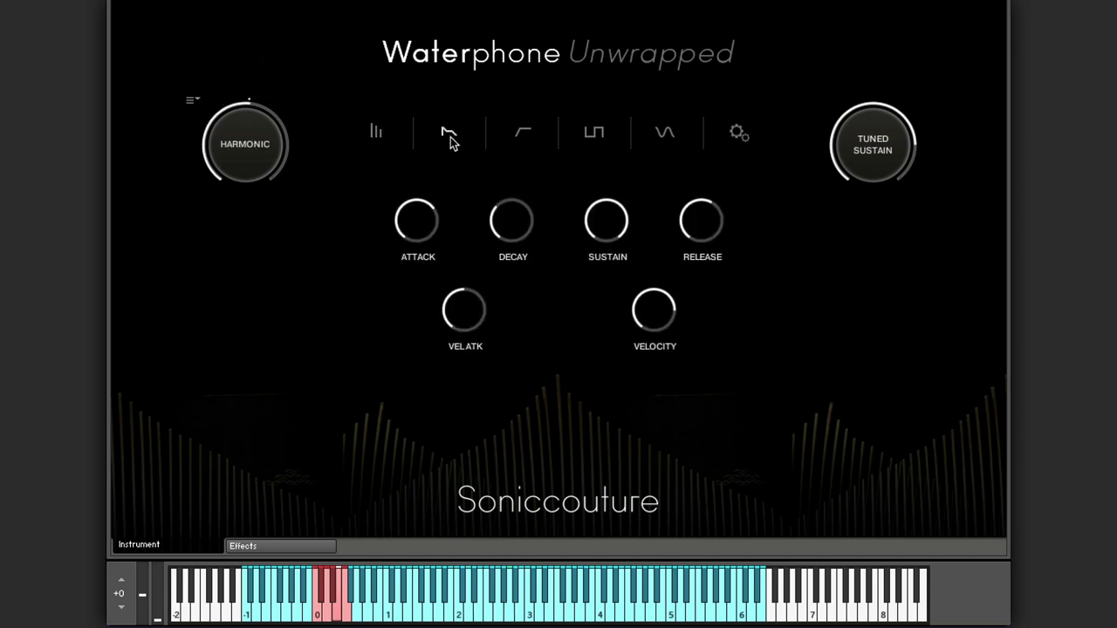
pyautogui.click(522, 136)
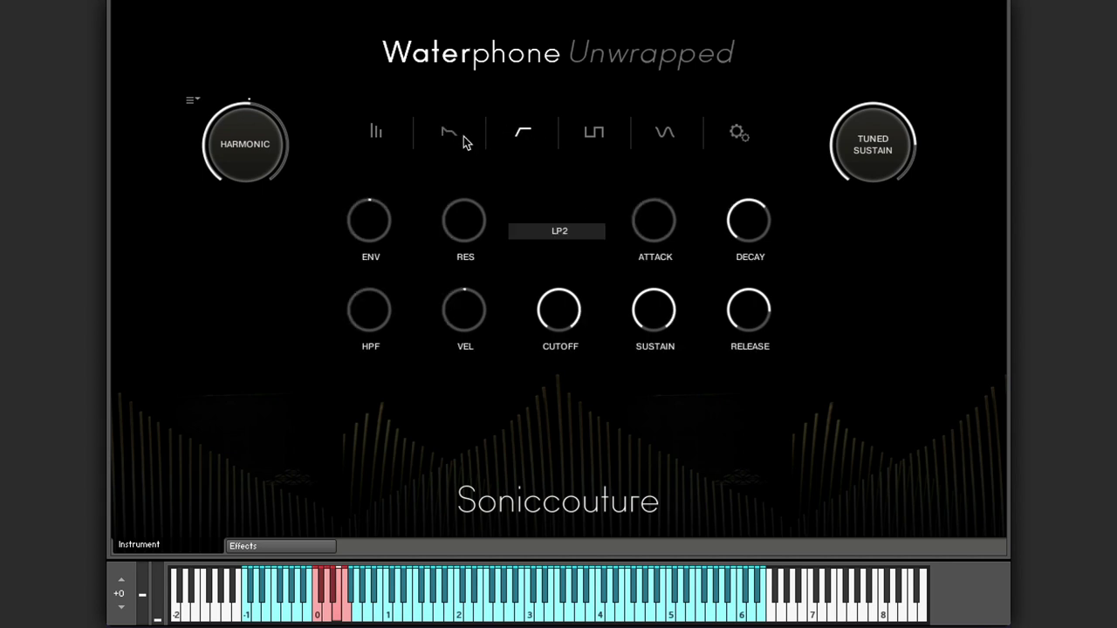
pyautogui.click(459, 134)
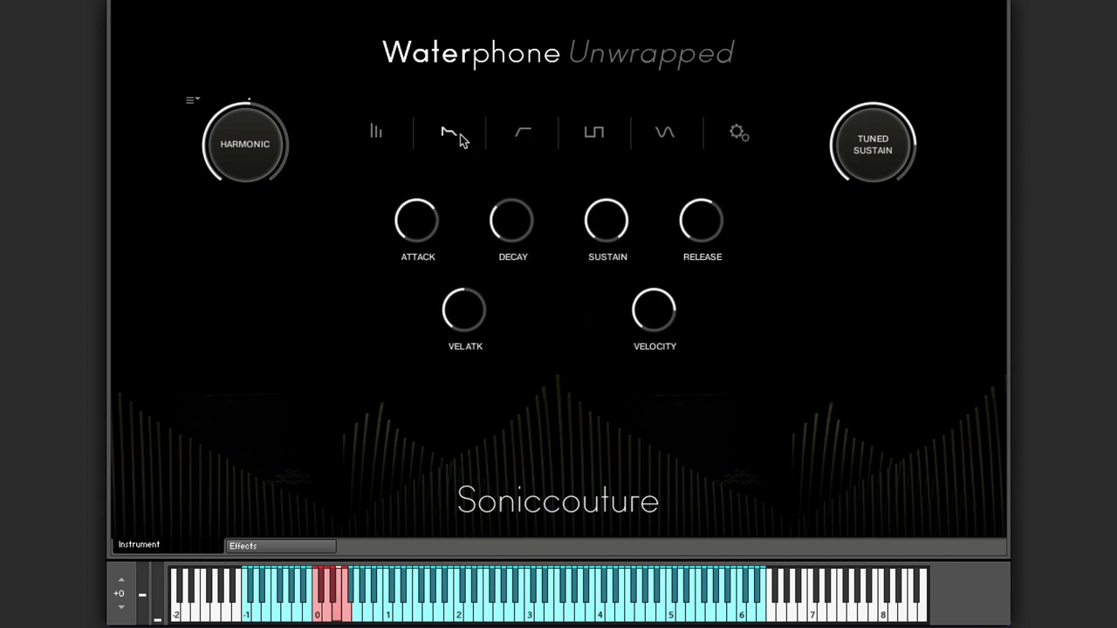
pyautogui.click(525, 138)
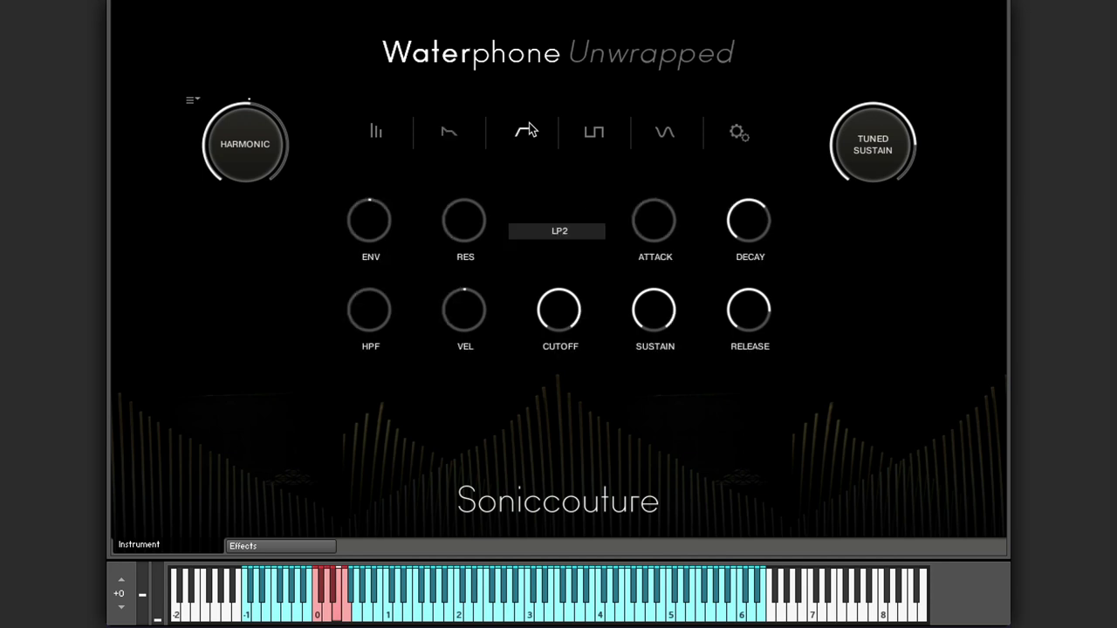
pyautogui.click(468, 133)
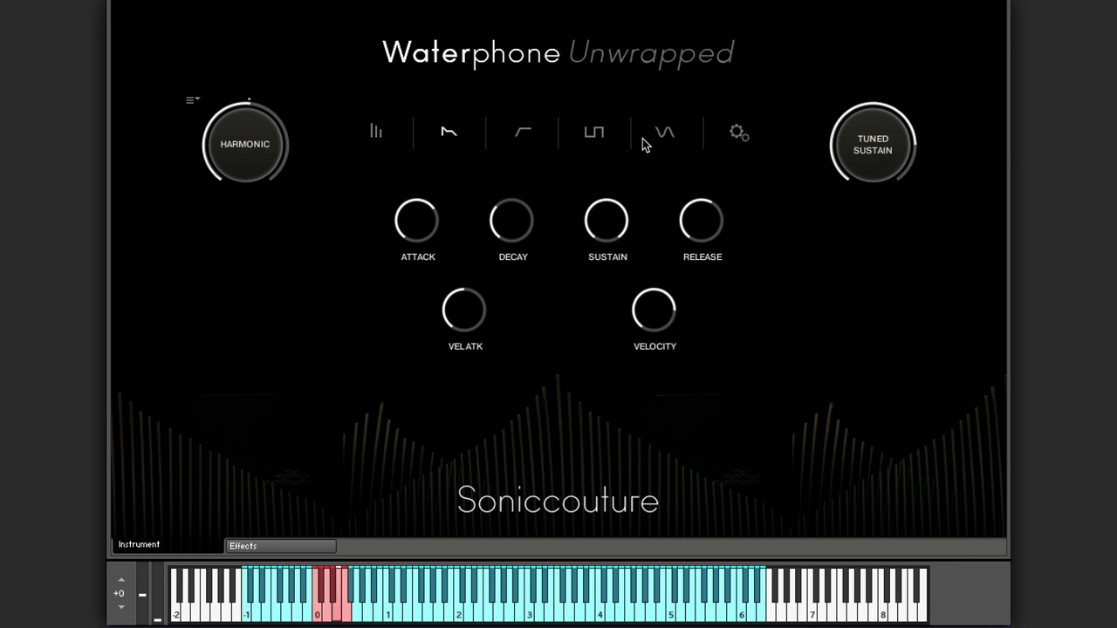
pyautogui.click(614, 135)
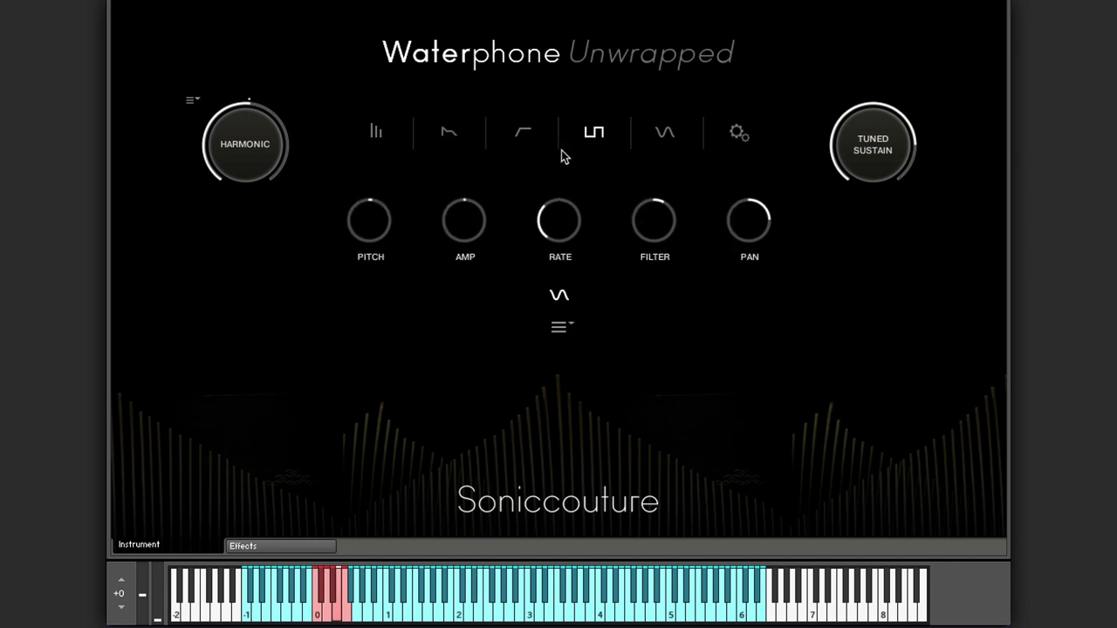
pyautogui.click(386, 136)
pyautogui.click(379, 140)
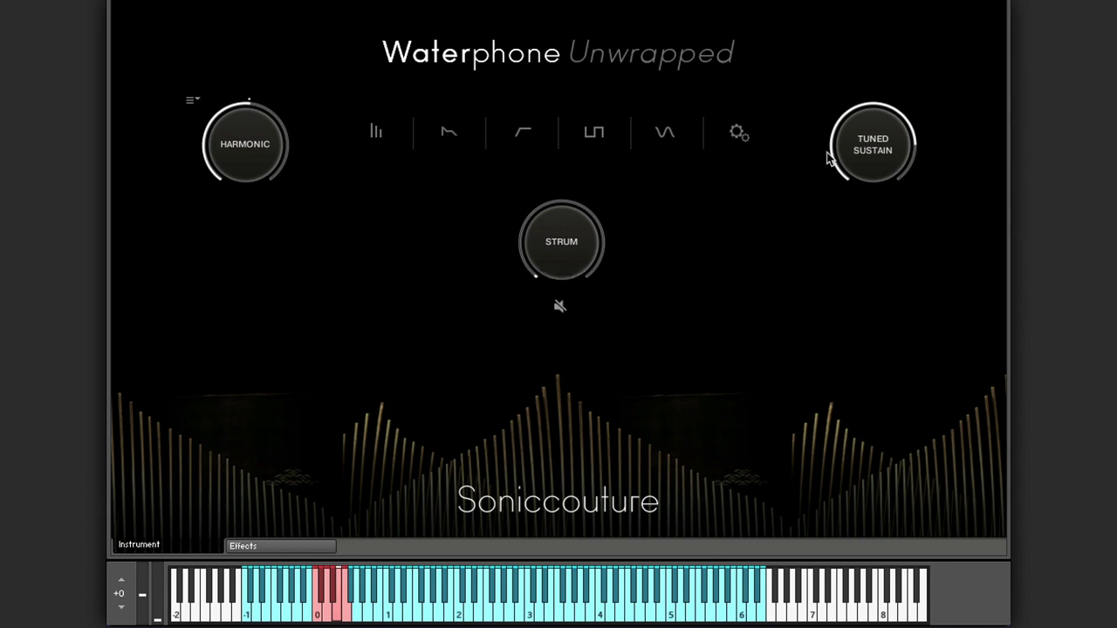
# - Switch the articulation to Mallet Rubber and raise the Strum amount to about 69
pyautogui.moveTo(878, 109); pyautogui.dragTo(836, 176)
pyautogui.moveTo(827, 216); pyautogui.dragTo(810, 260)
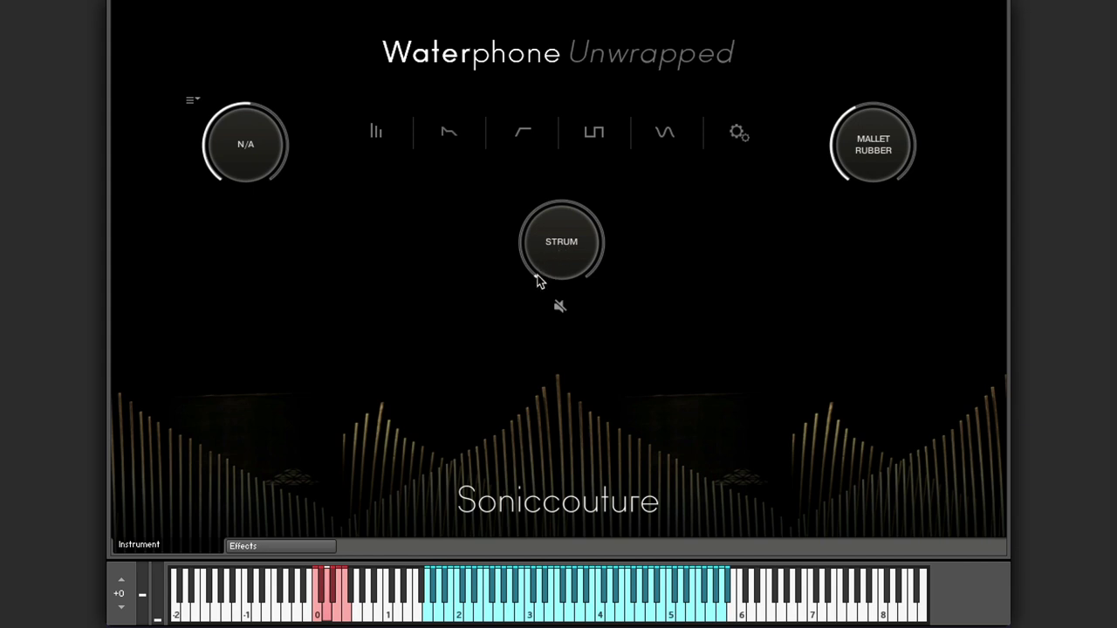
pyautogui.moveTo(539, 280); pyautogui.dragTo(559, 161)
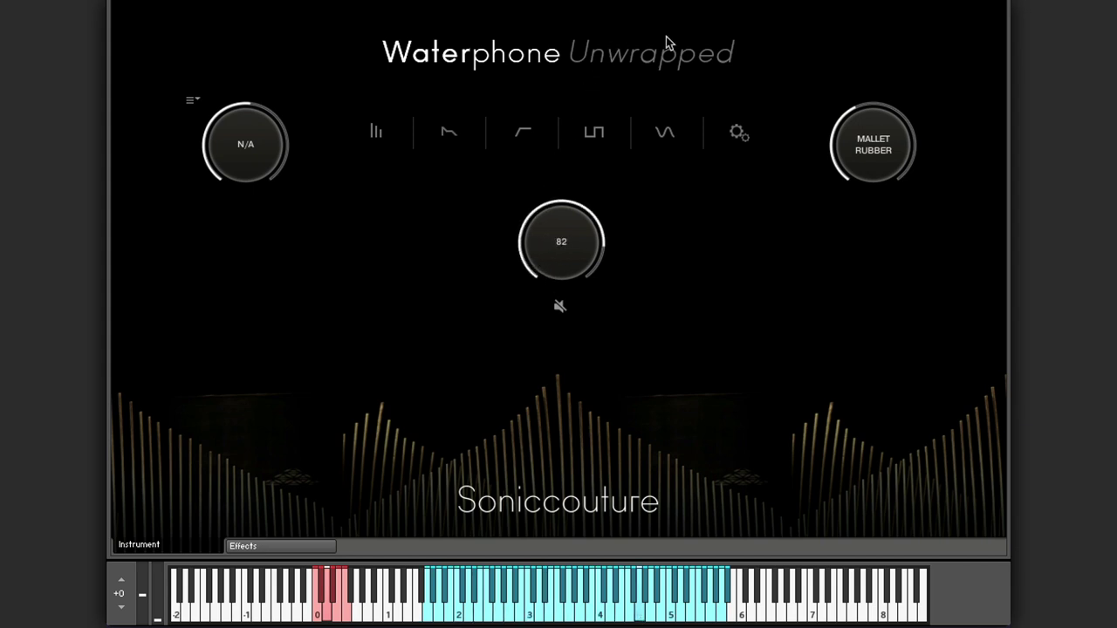
# - Lower the resonance level and switch the resonance layer off in the mix
pyautogui.click(385, 134)
pyautogui.moveTo(600, 226); pyautogui.dragTo(599, 254)
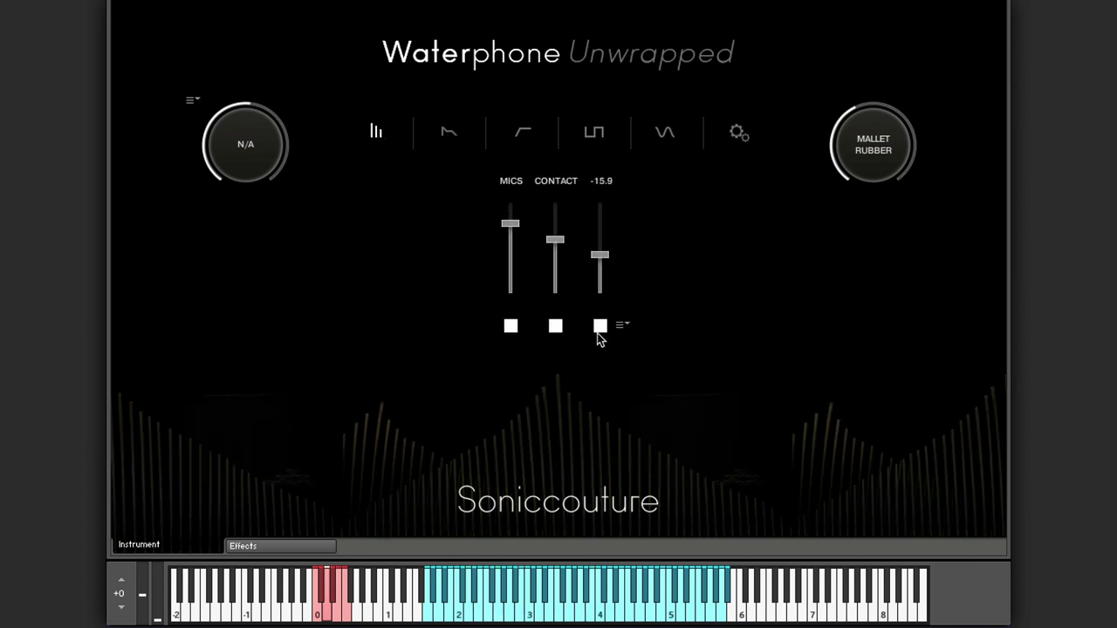
pyautogui.click(599, 325)
# - Sweep the Strum amount from 8 upward to find a suitable setting
pyautogui.click(384, 132)
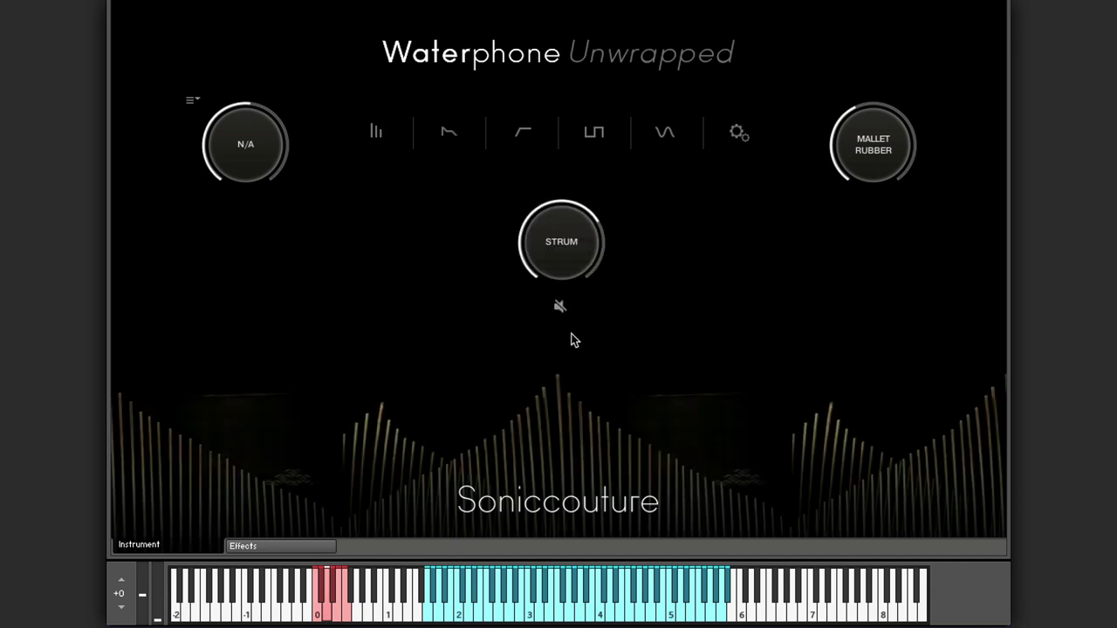
pyautogui.moveTo(531, 212); pyautogui.dragTo(538, 381)
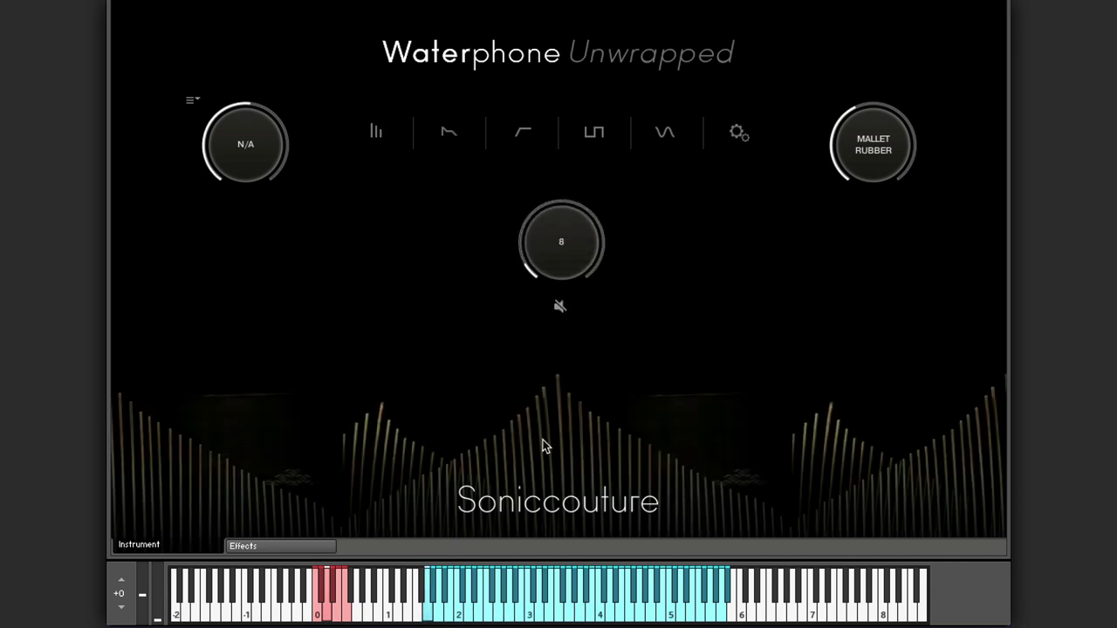
pyautogui.moveTo(543, 440); pyautogui.dragTo(591, 145)
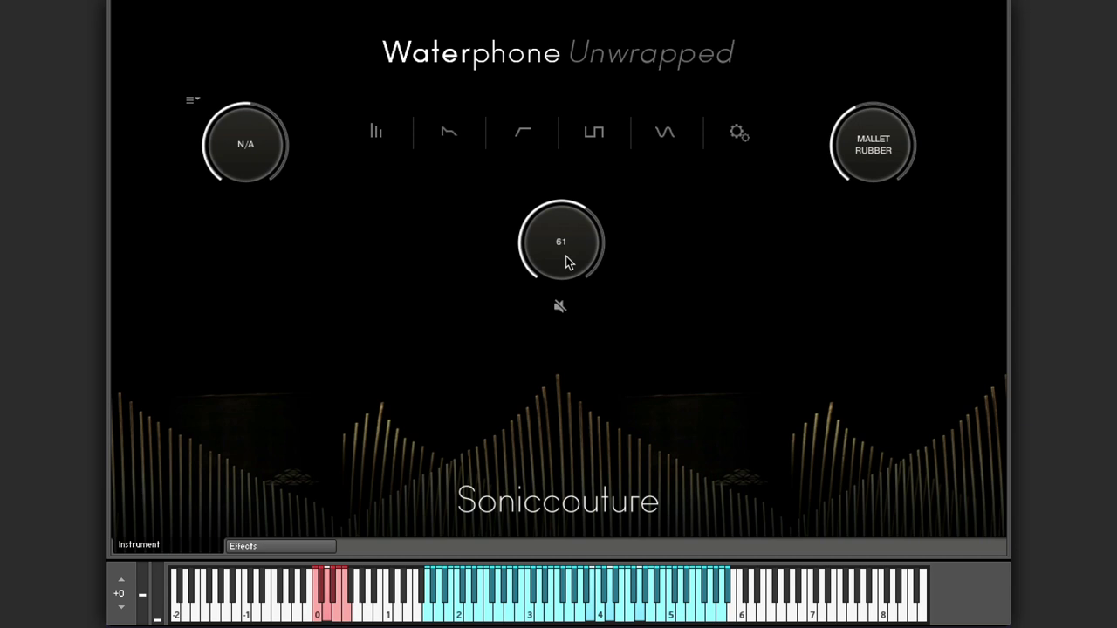
pyautogui.moveTo(567, 262); pyautogui.dragTo(576, 381)
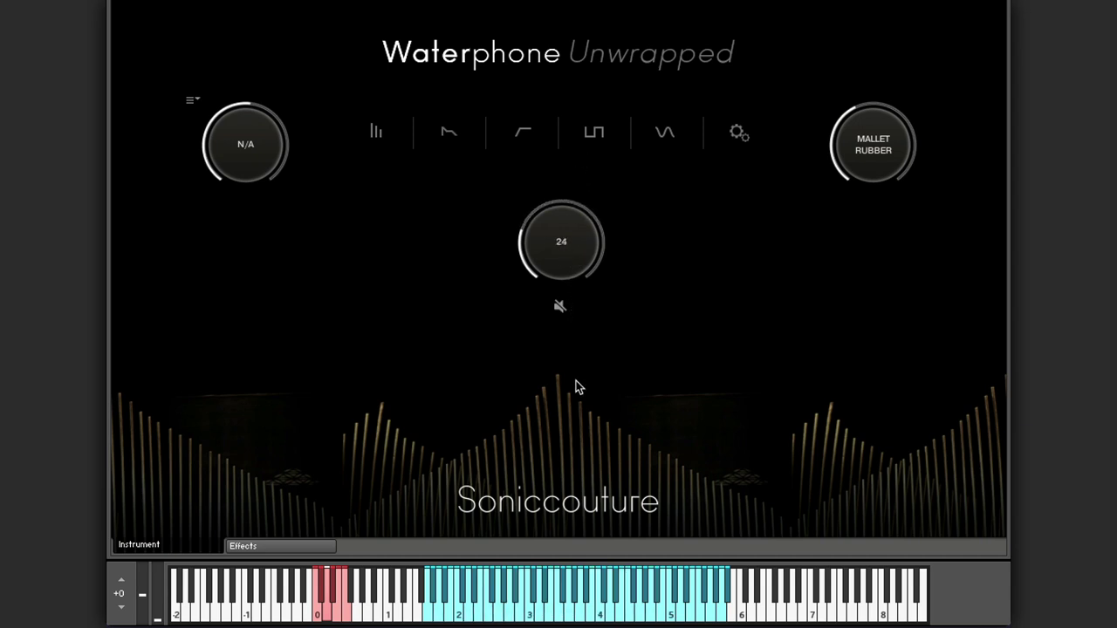
pyautogui.moveTo(534, 219); pyautogui.dragTo(576, 150)
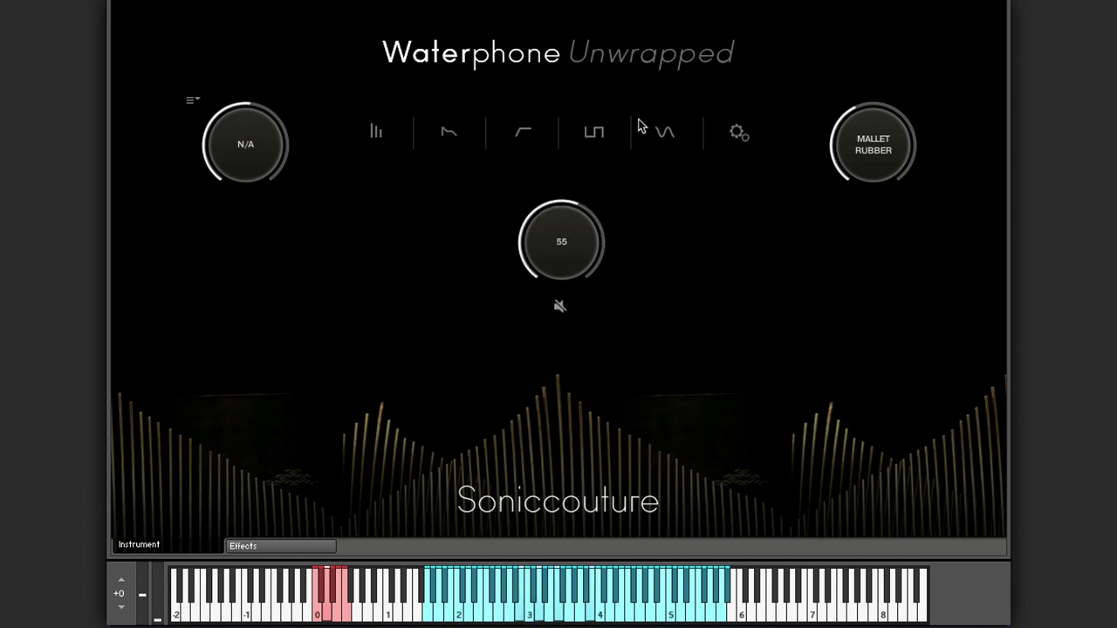
pyautogui.moveTo(640, 126); pyautogui.dragTo(722, 66)
# - Try the Mallet Wood articulation while adjusting Strum, then return to Tuned Sustain
pyautogui.moveTo(847, 102); pyautogui.dragTo(863, 85)
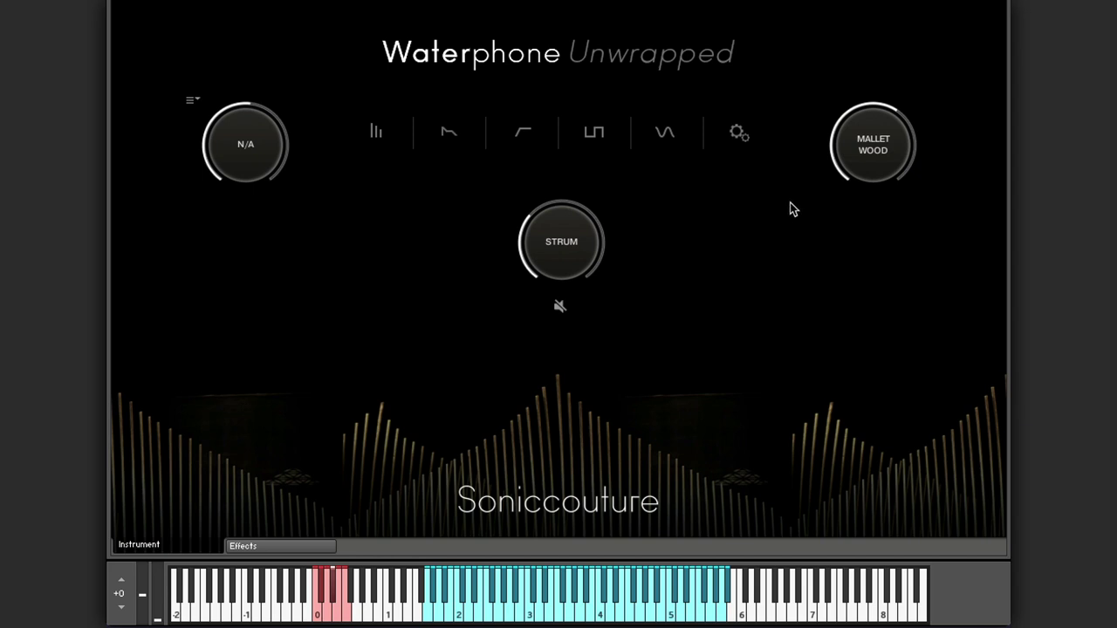
pyautogui.moveTo(529, 241); pyautogui.dragTo(564, 140)
pyautogui.moveTo(523, 222)
pyautogui.moveTo(850, 125); pyautogui.dragTo(856, 59)
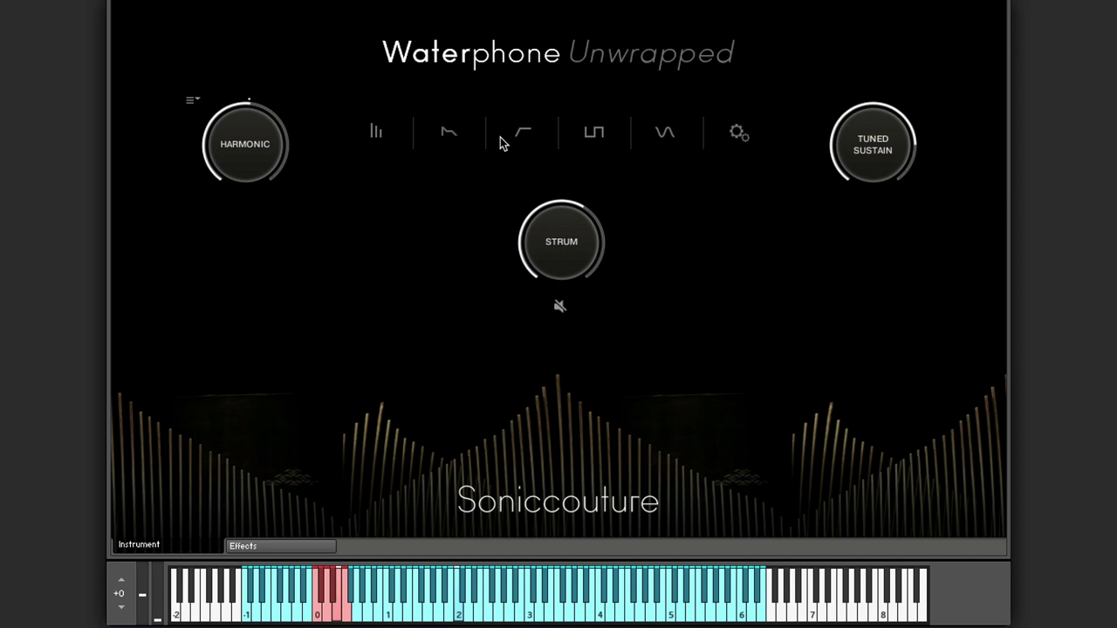
# - Glance at the Effects tab, return to Instrument, and load a factory preset
pyautogui.click(320, 550)
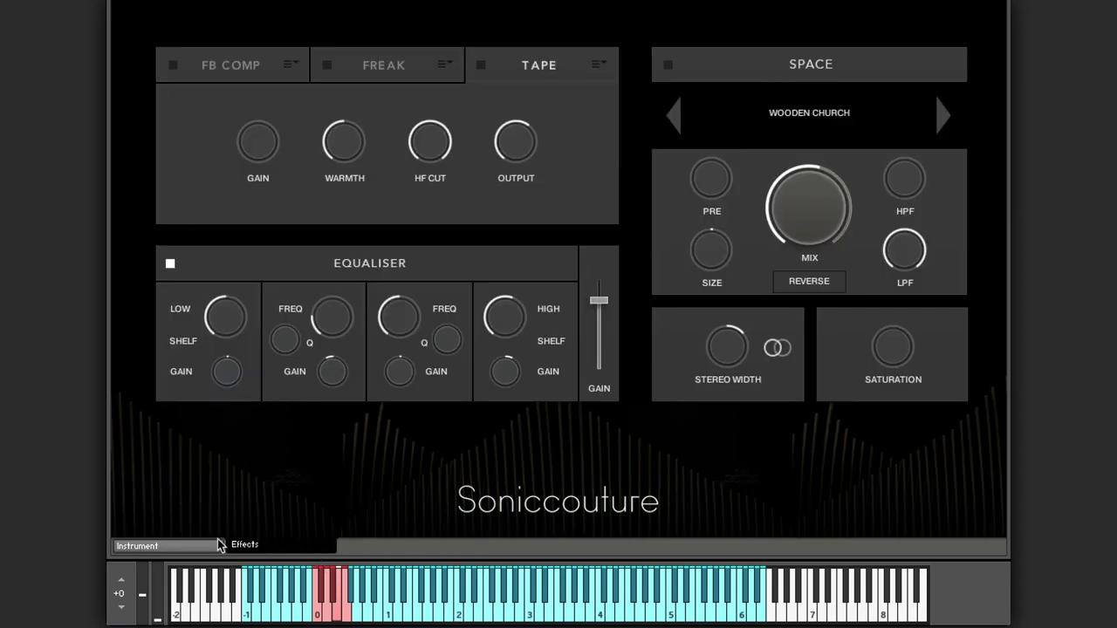
pyautogui.click(207, 551)
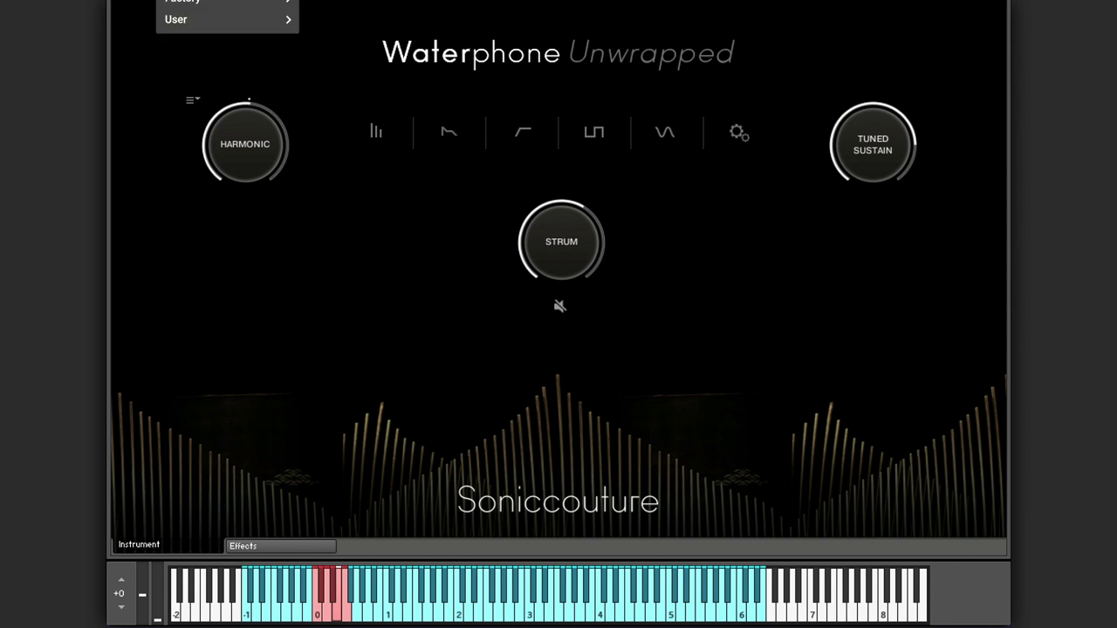
pyautogui.moveTo(262, 2)
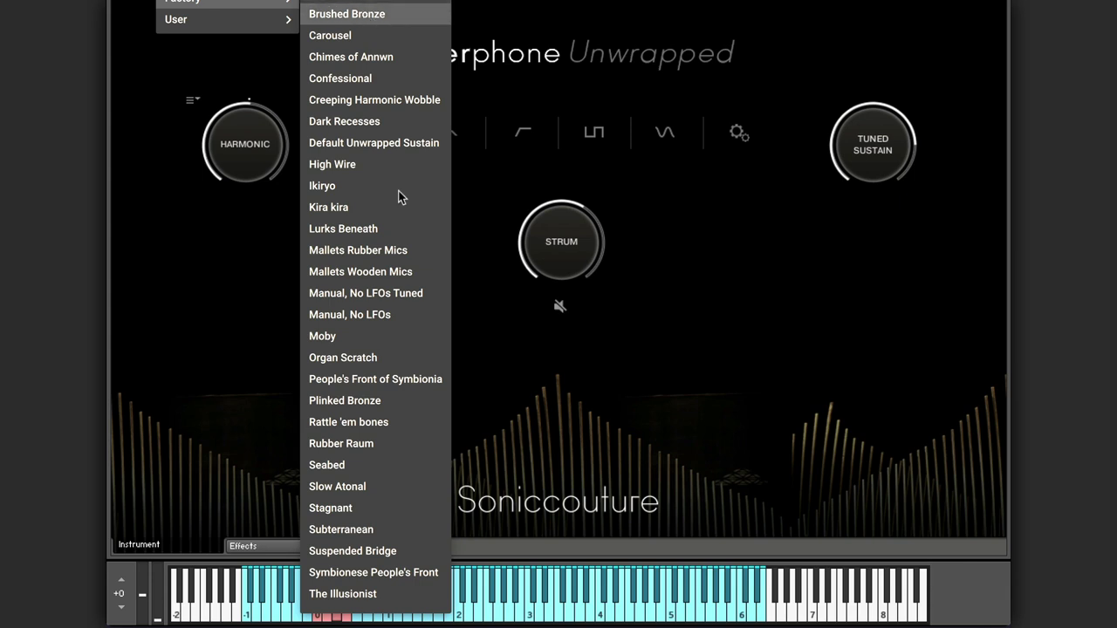
pyautogui.press('Return')
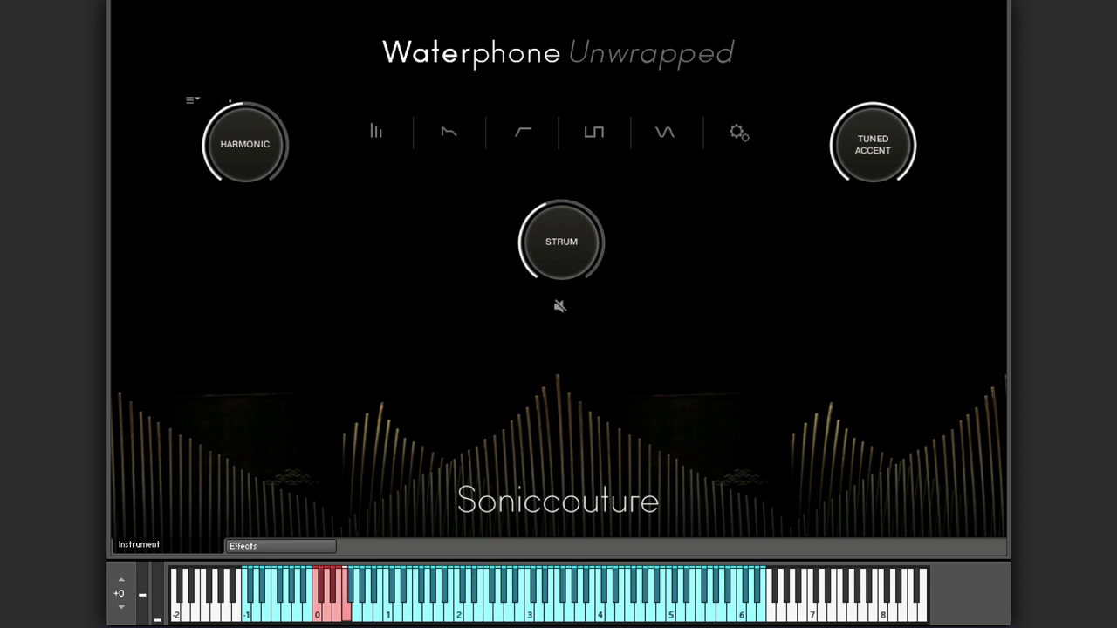
# - Load another factory preset and step the articulation through to Bowed Sustain
pyautogui.click(227, 2)
pyautogui.moveTo(227, 2)
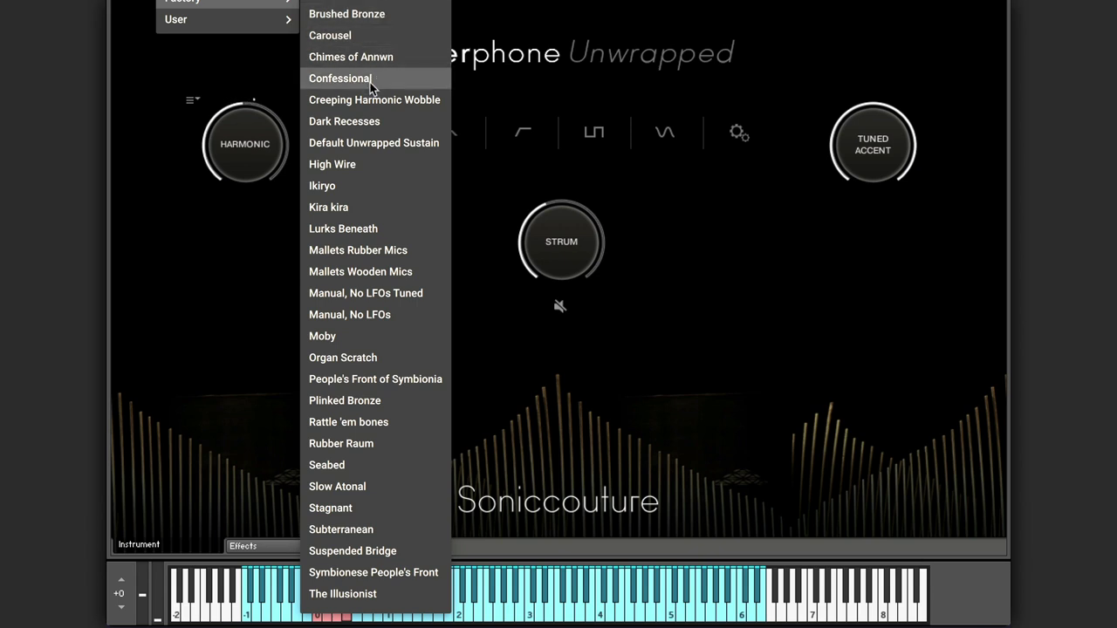
pyautogui.press('Return')
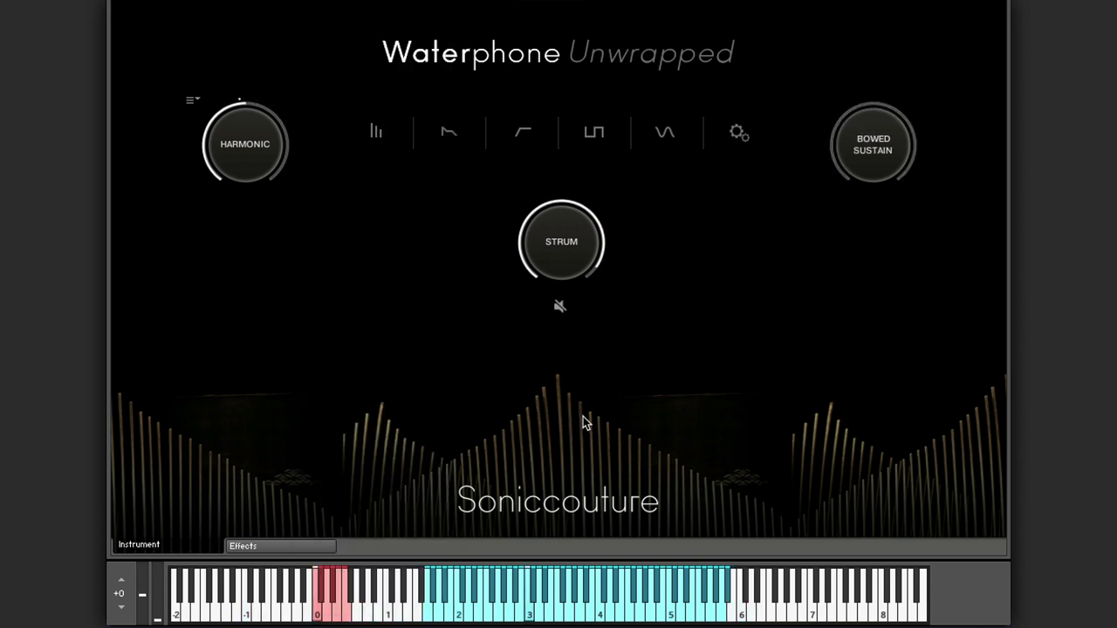
pyautogui.moveTo(829, 162); pyautogui.dragTo(913, 0)
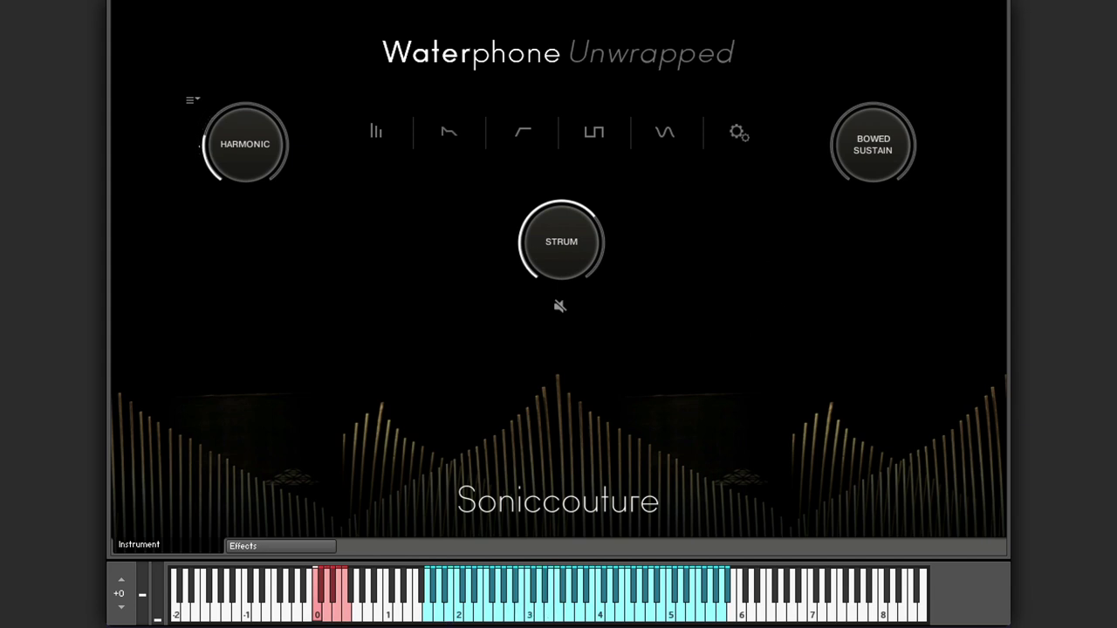
# - Audition more factory presets, finishing by loading the Suspended Bridge preset
pyautogui.click(175, 4)
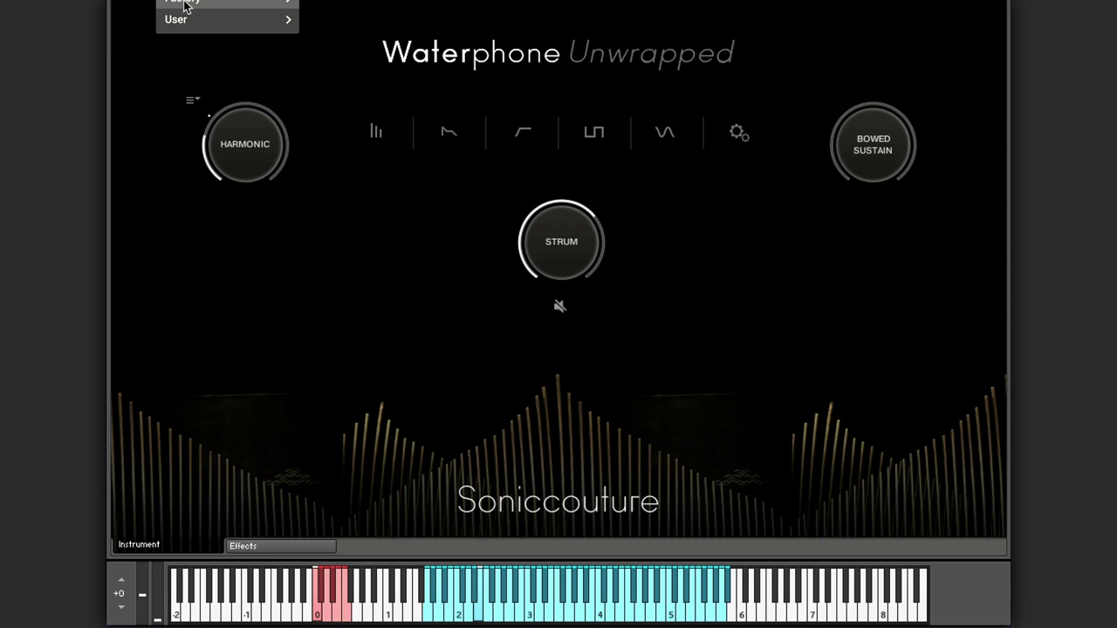
pyautogui.moveTo(187, 5)
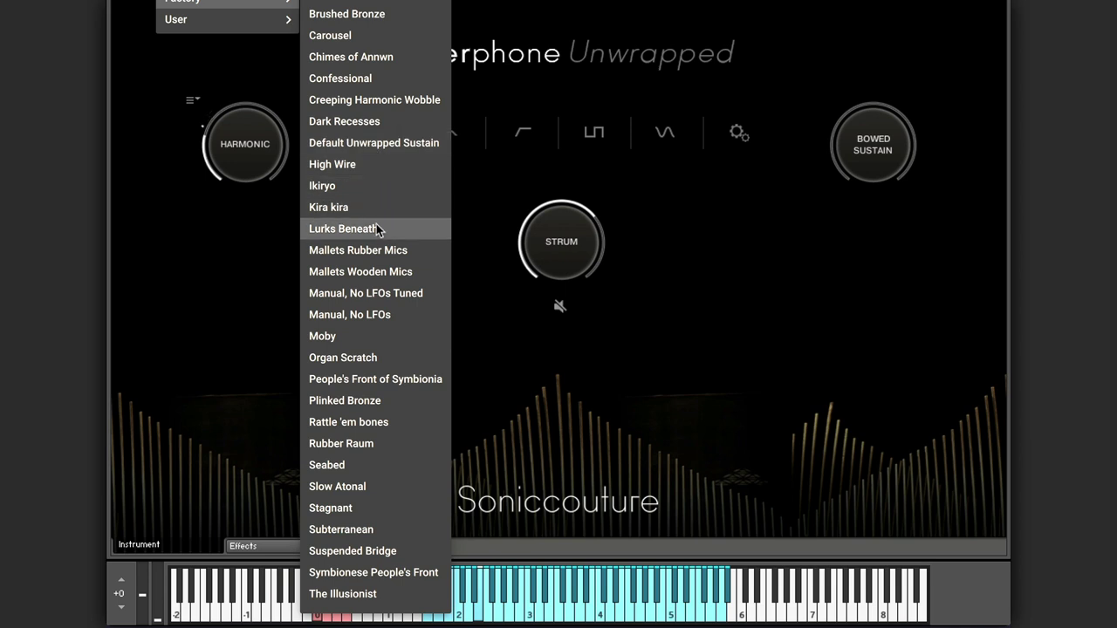
pyautogui.press('Return')
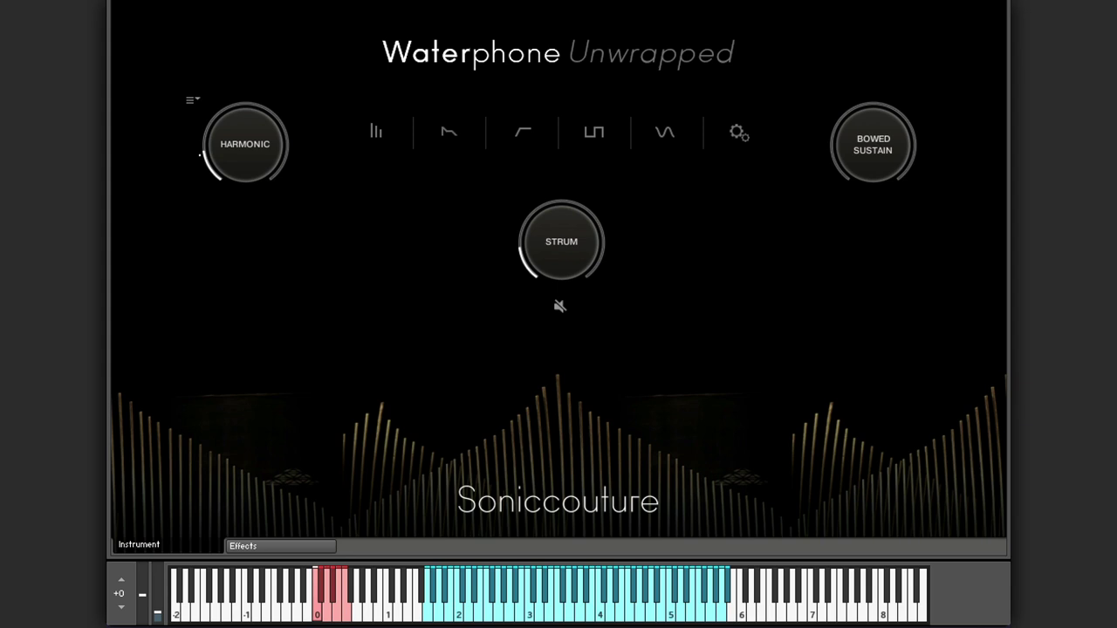
pyautogui.click(175, 2)
pyautogui.moveTo(227, 1)
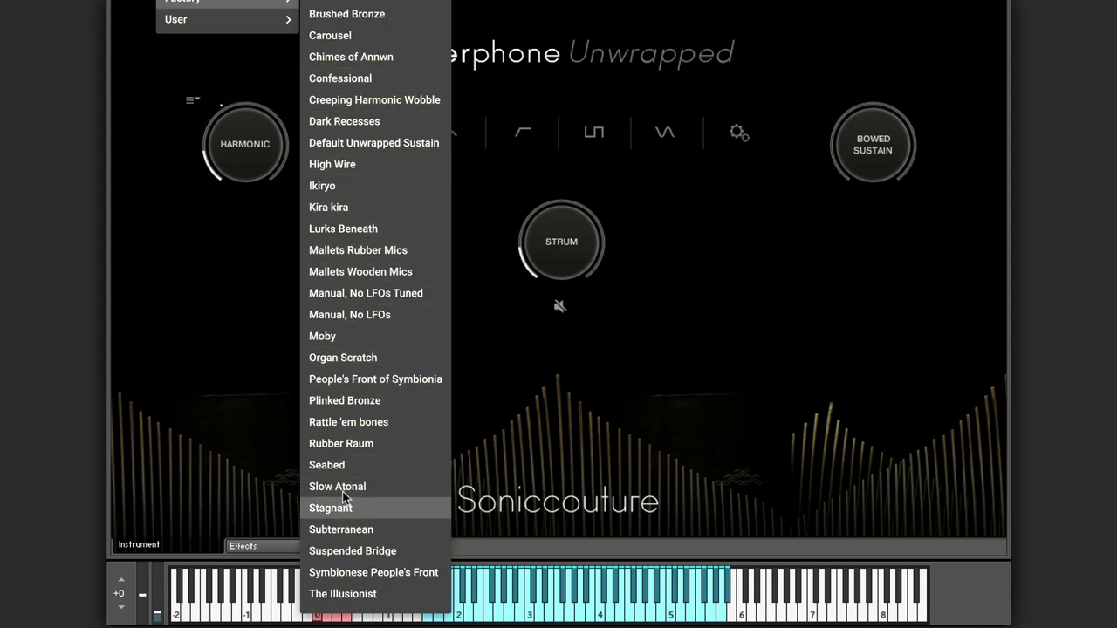
pyautogui.click(355, 550)
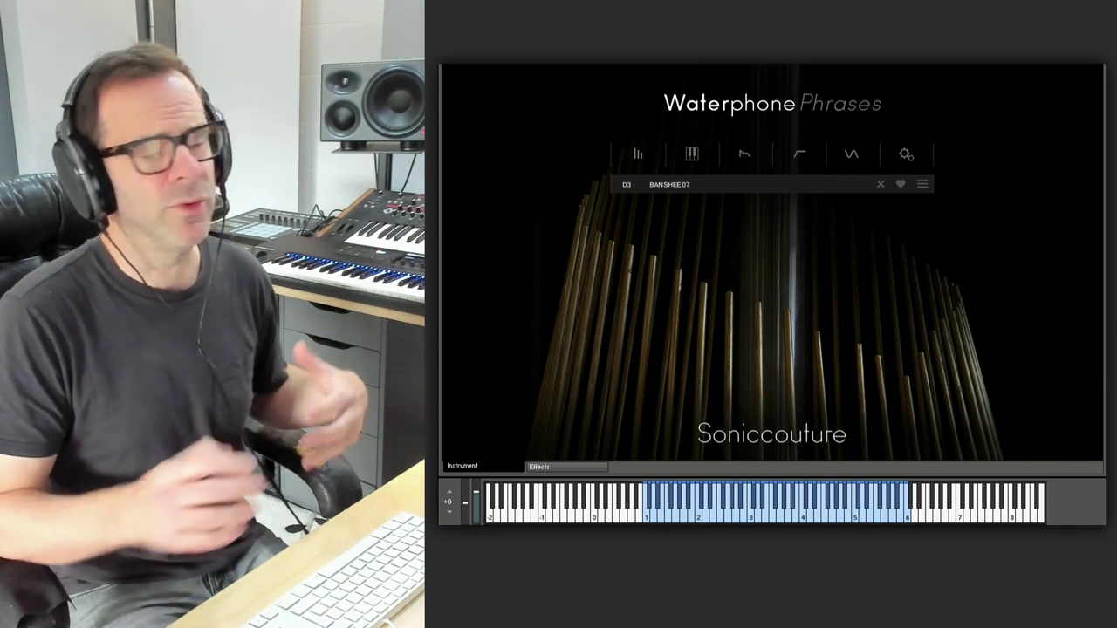
# - Audition the phrases mapped to B2, G3 and F4
pyautogui.click(744, 514)
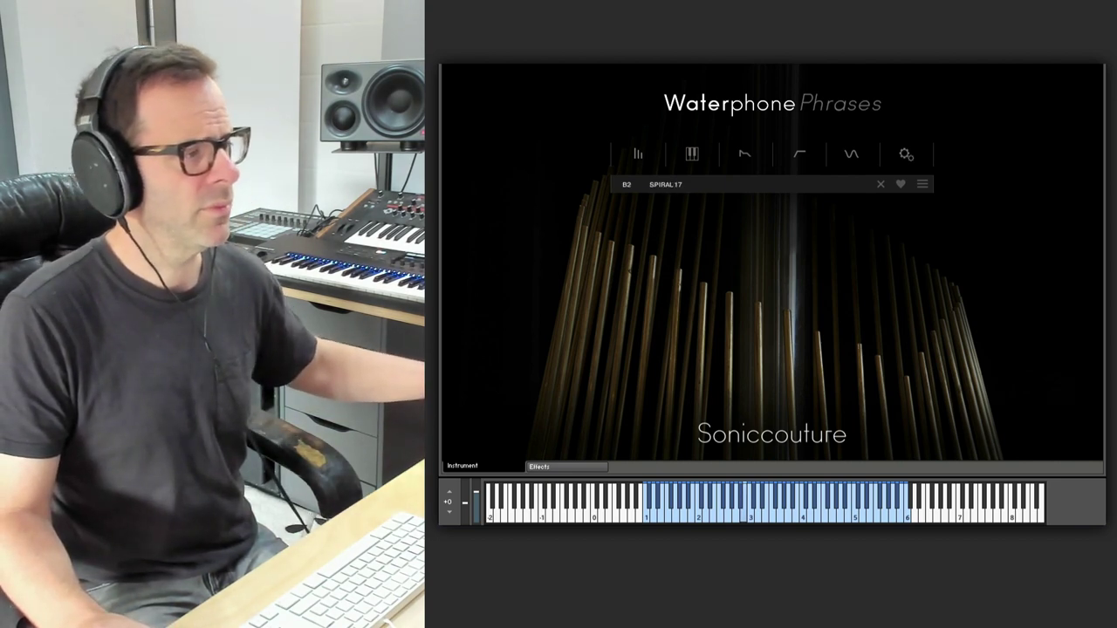
pyautogui.click(779, 514)
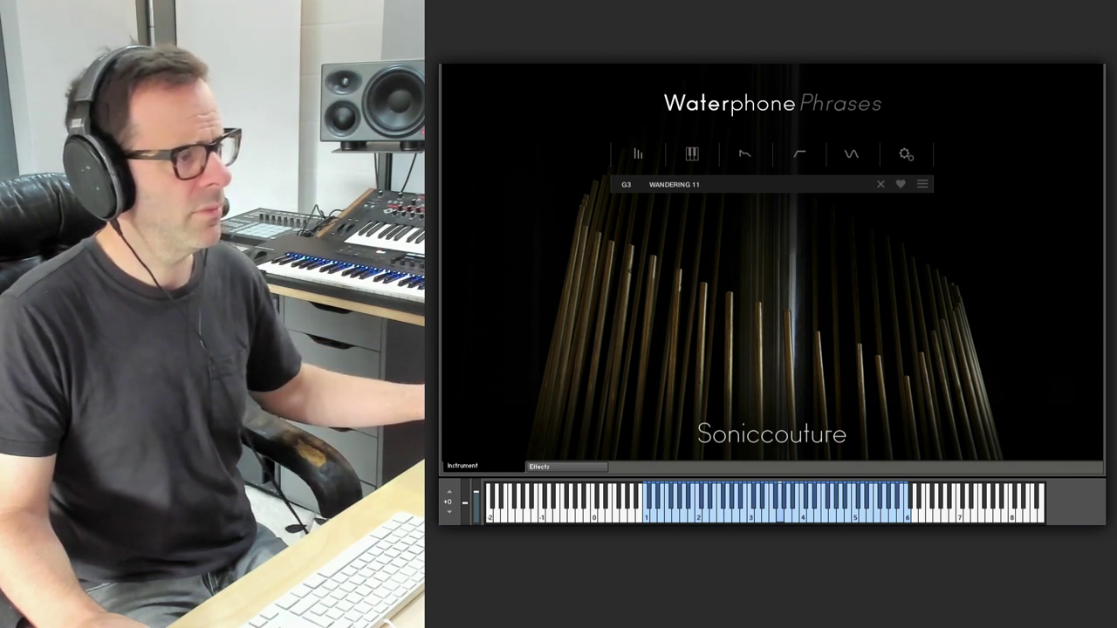
pyautogui.click(825, 514)
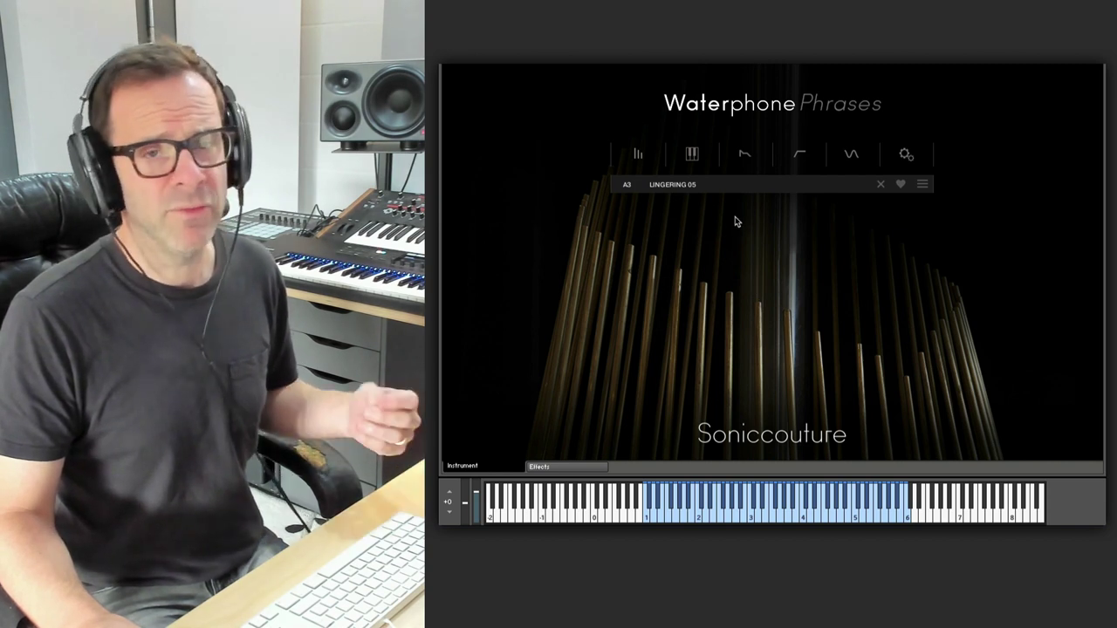
# - Browse the Tears & Flowers, Suffering, Spirals & Phrases and Visions categories, then confirm a phrase
pyautogui.click(821, 185)
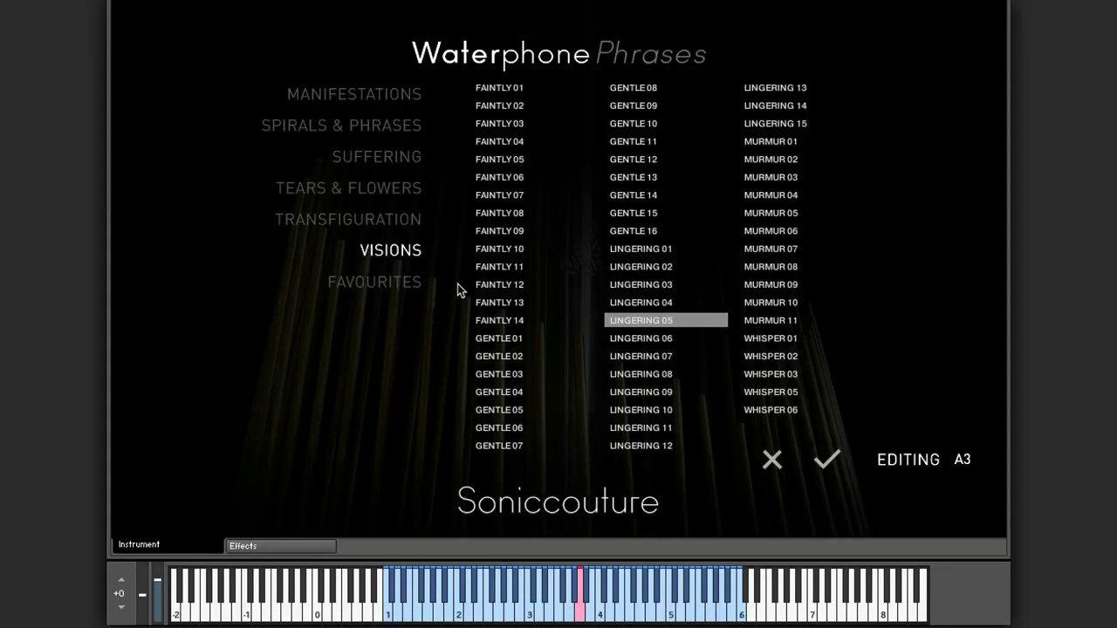
pyautogui.click(405, 190)
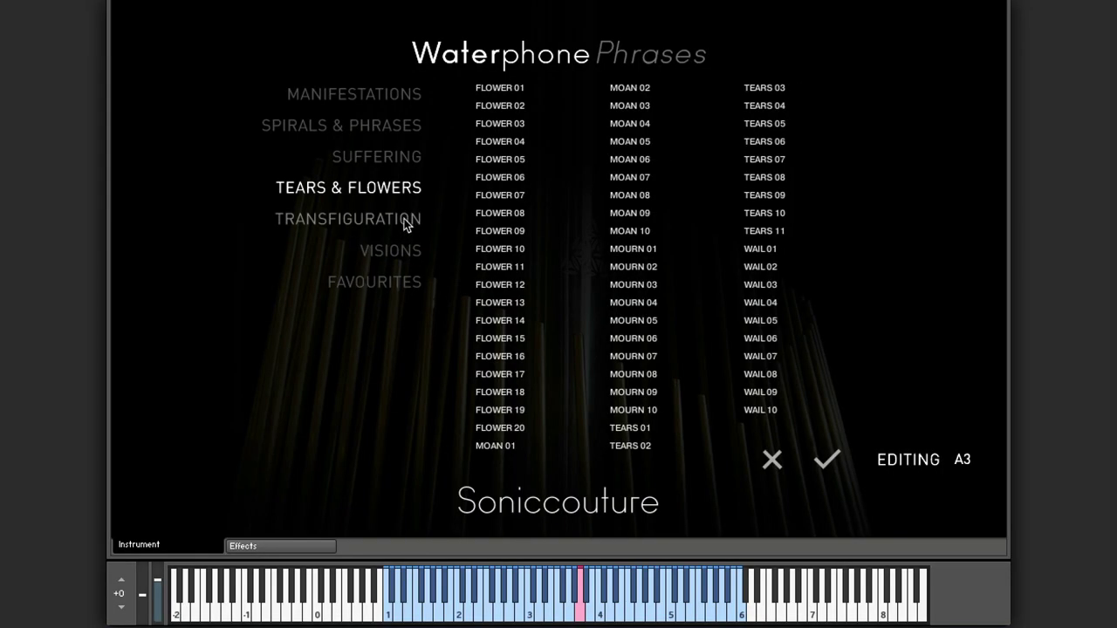
pyautogui.click(385, 153)
pyautogui.click(357, 127)
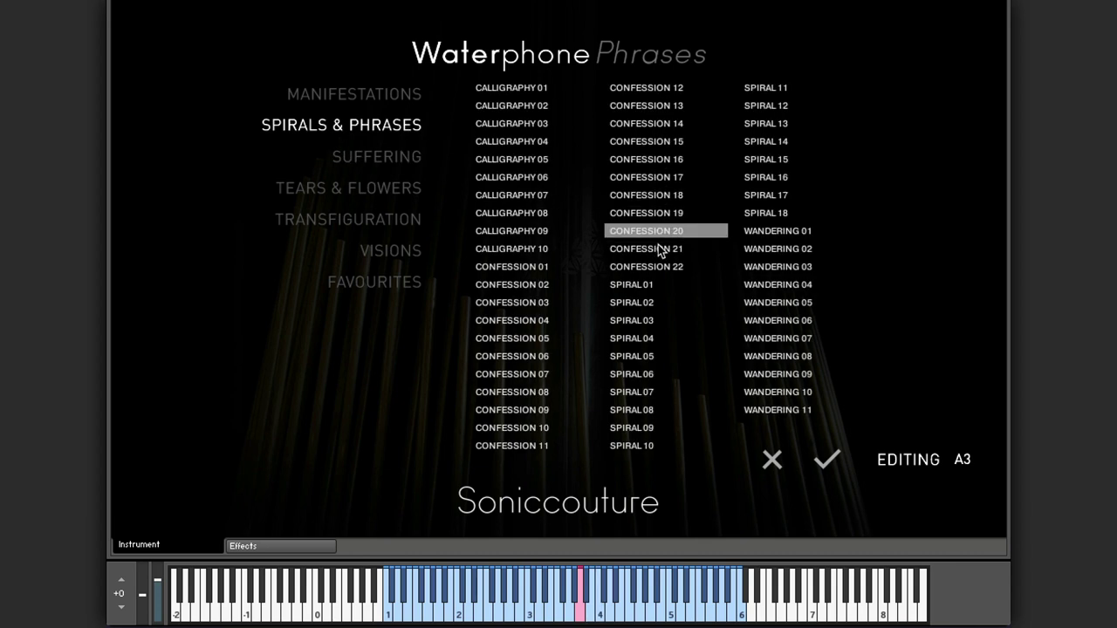
pyautogui.click(398, 253)
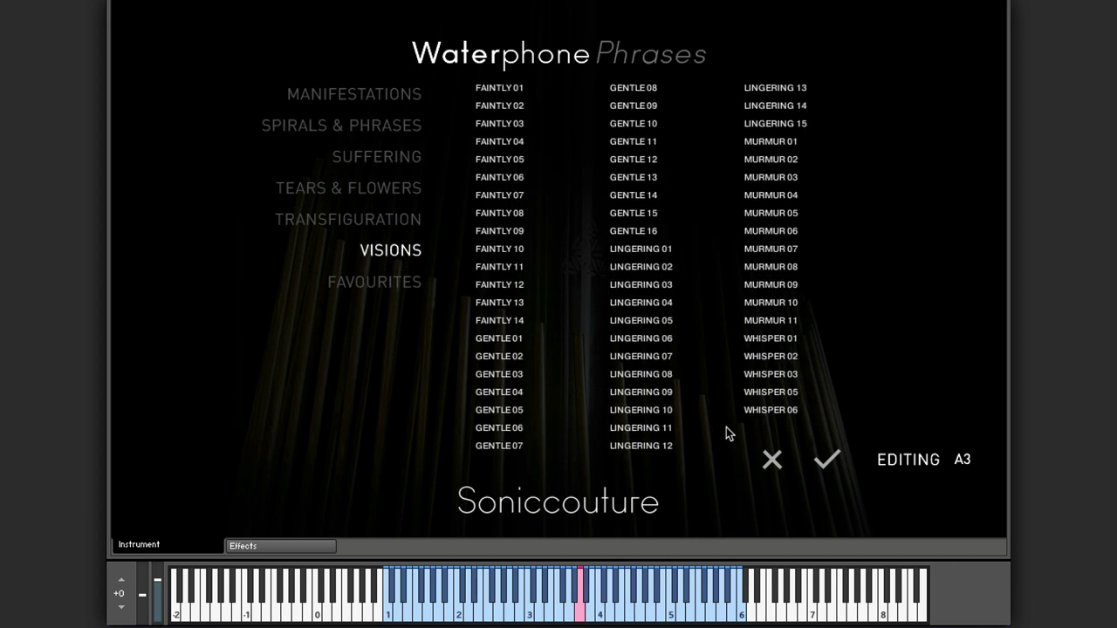
pyautogui.click(828, 462)
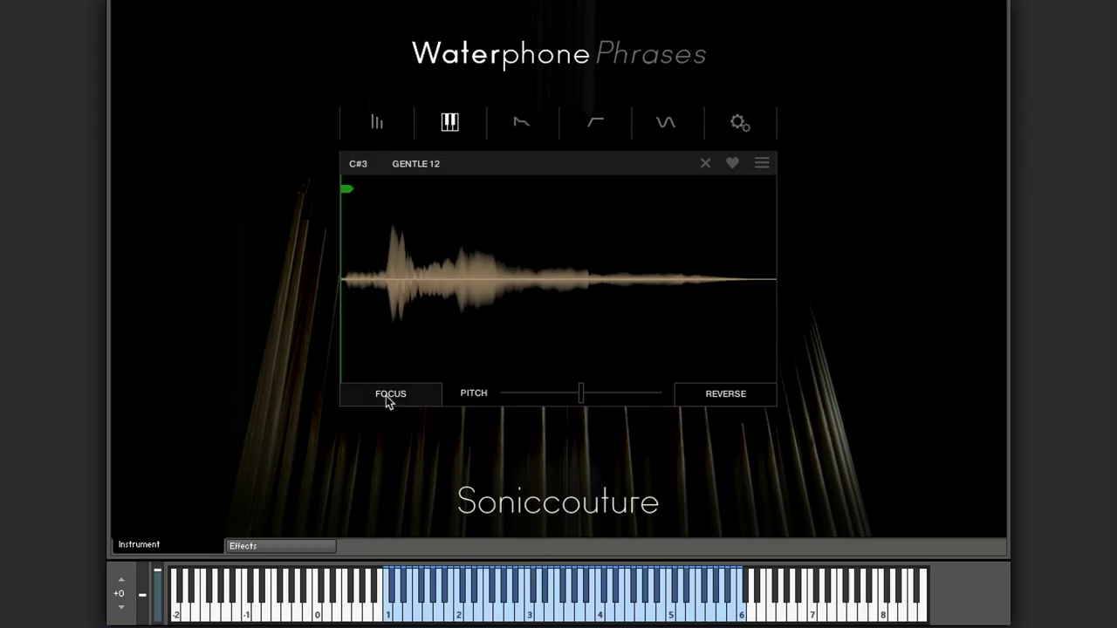
# - Focus GENTLE 12, audition it on several notes, pitch it to -0.42 st and start it later
pyautogui.click(388, 397)
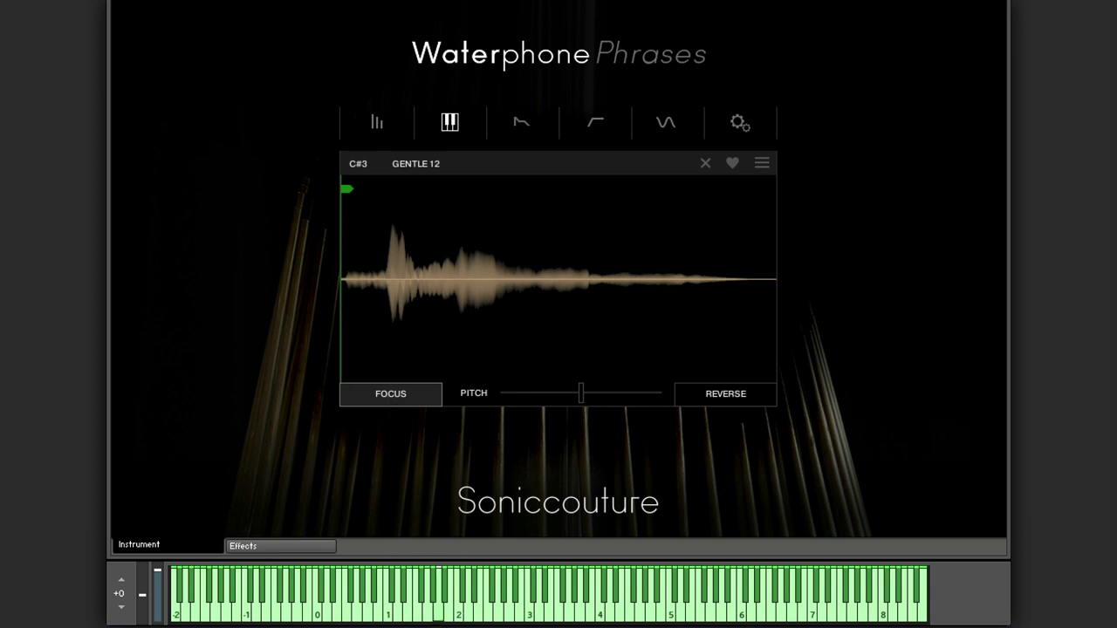
pyautogui.click(508, 611)
pyautogui.click(538, 611)
pyautogui.click(558, 610)
pyautogui.moveTo(582, 395); pyautogui.dragTo(504, 446)
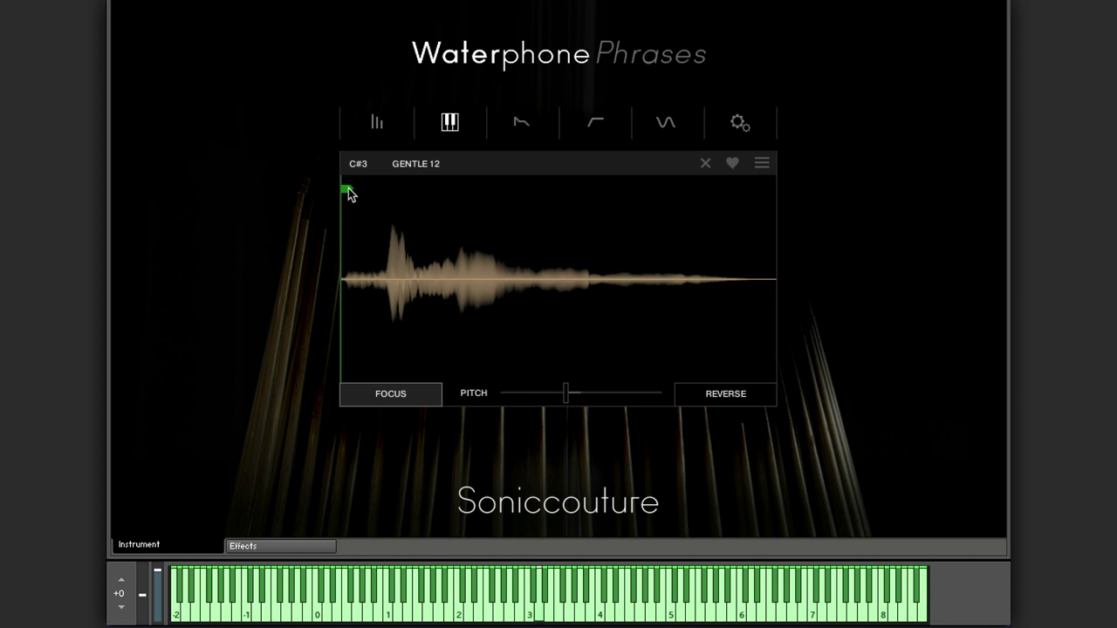
pyautogui.moveTo(348, 193); pyautogui.dragTo(396, 192)
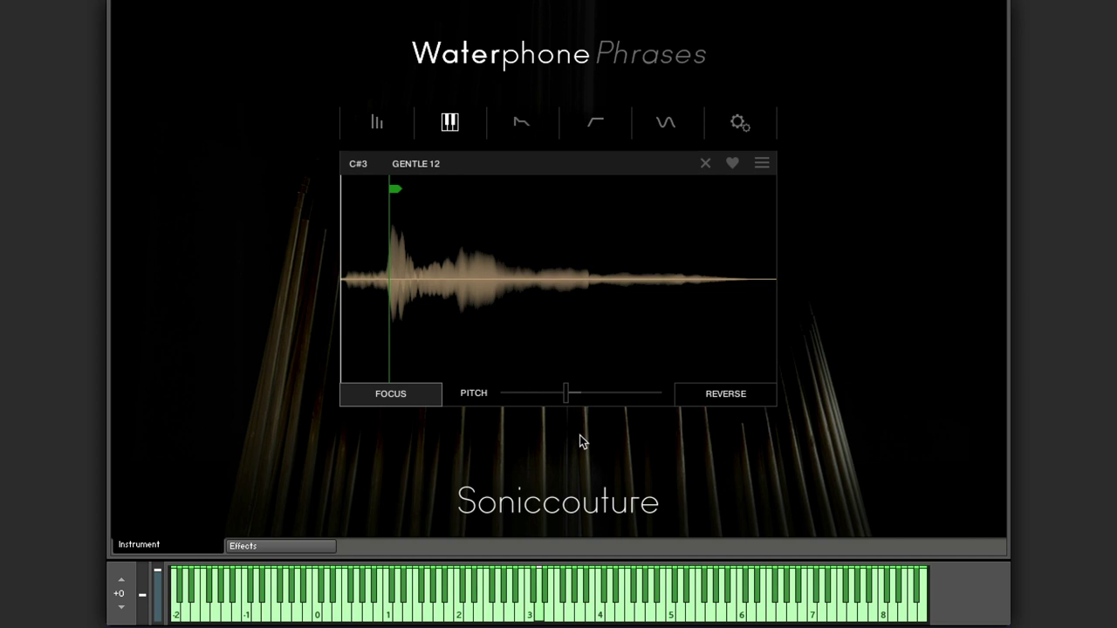
# - Set the phrase's filter type to LADDER LP2
pyautogui.click(525, 122)
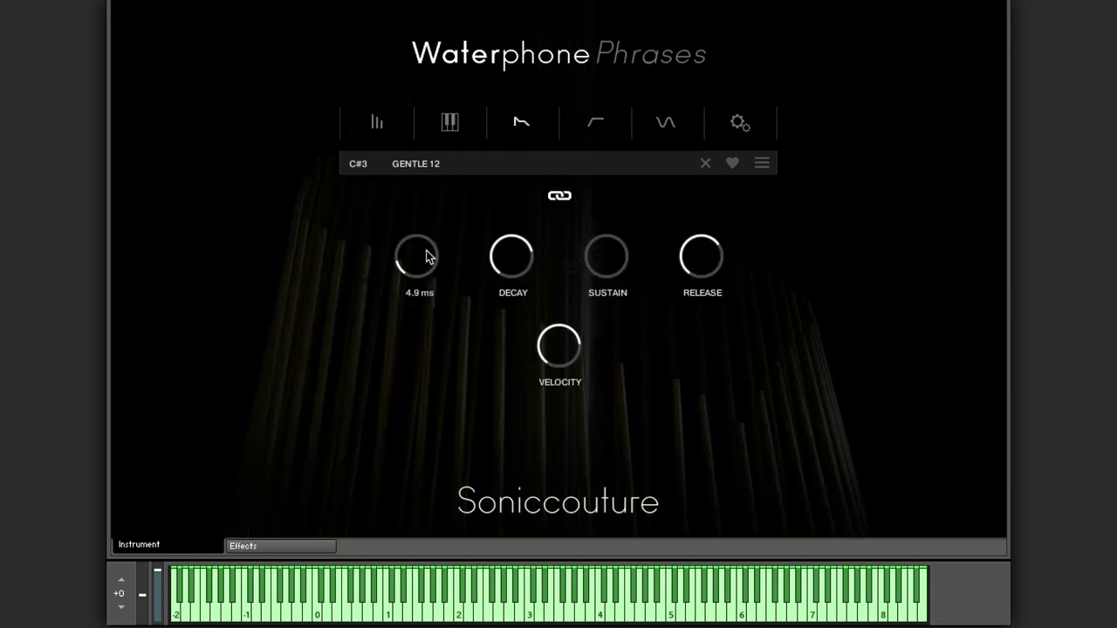
pyautogui.moveTo(563, 342)
pyautogui.click(598, 131)
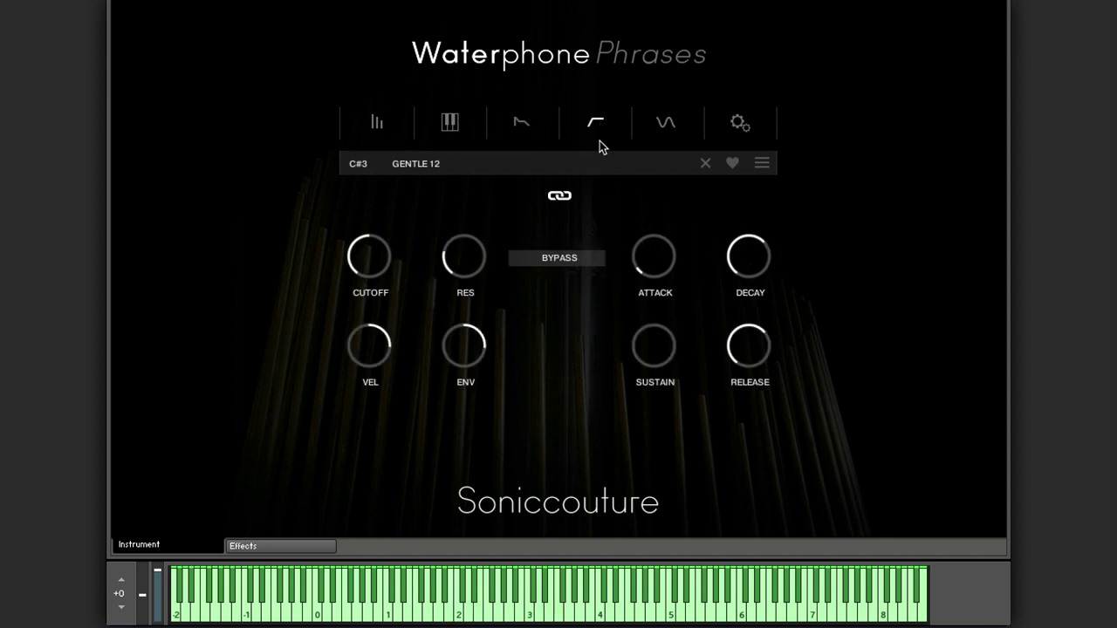
pyautogui.click(576, 258)
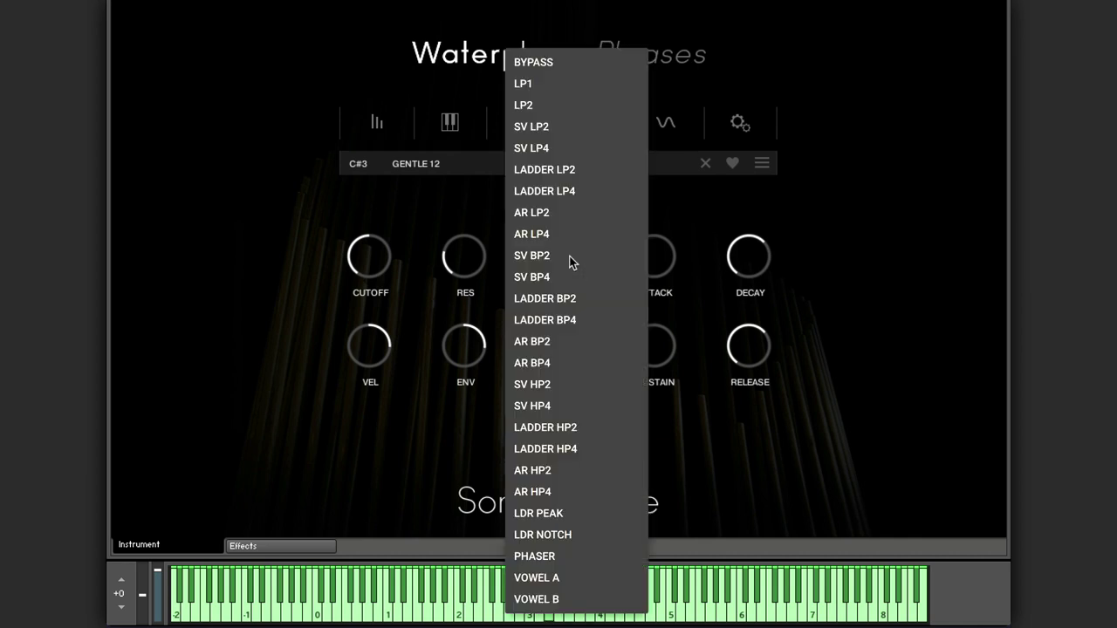
pyautogui.click(572, 170)
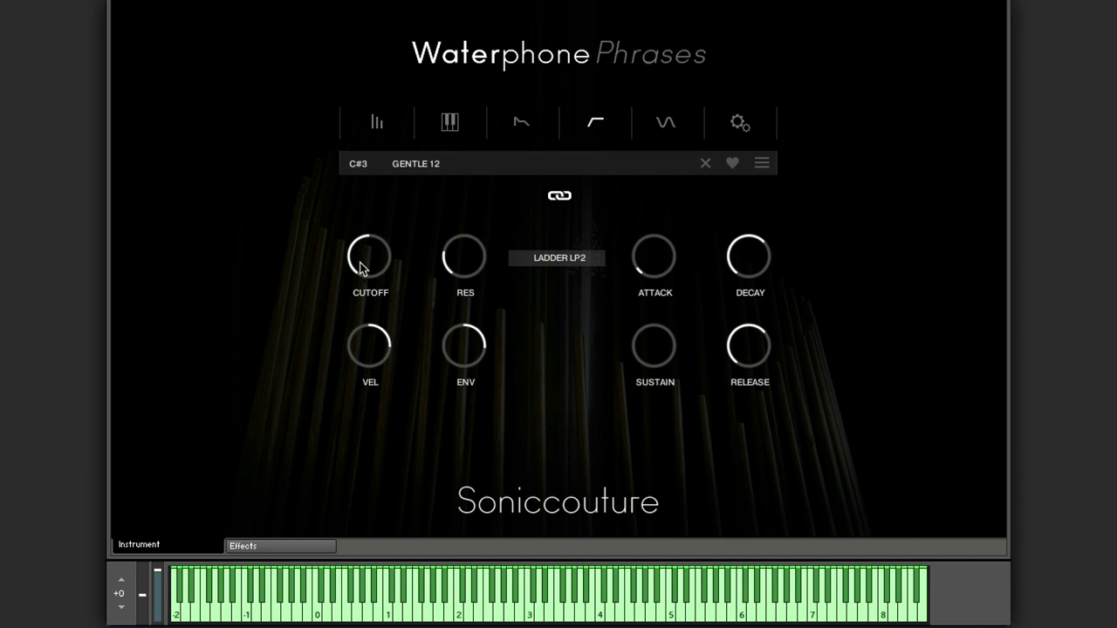
# - Lower the cutoff to about 262 Hz, tweak resonance, and shorten envelope release to about 789 ms
pyautogui.moveTo(362, 268); pyautogui.dragTo(377, 312)
pyautogui.click(377, 359)
pyautogui.moveTo(384, 253); pyautogui.dragTo(370, 266)
pyautogui.click(370, 266)
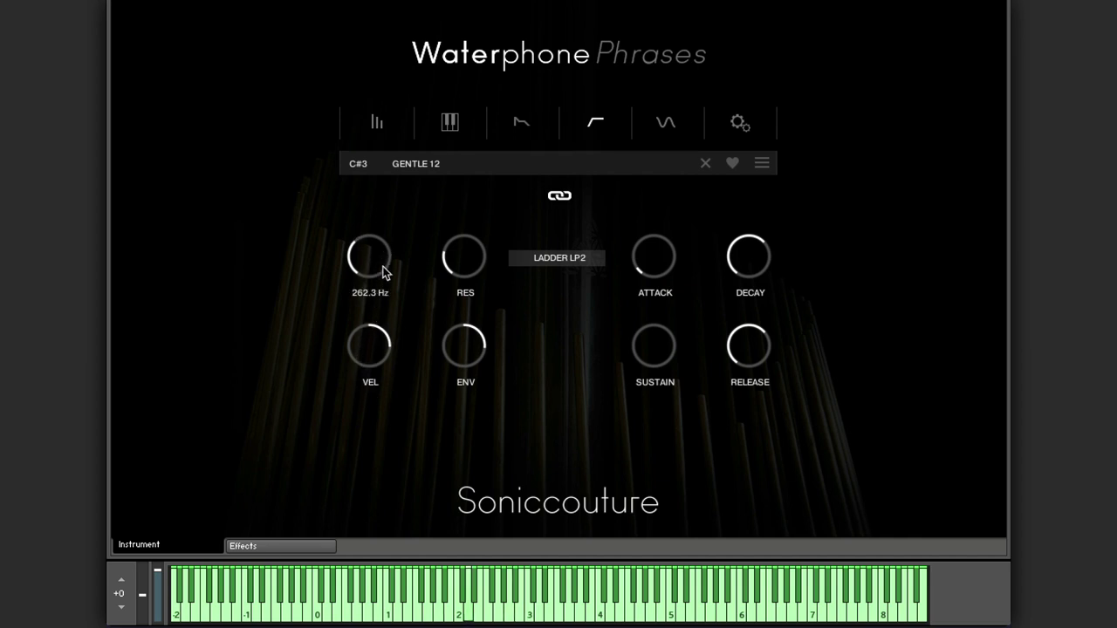
pyautogui.moveTo(459, 255); pyautogui.dragTo(460, 254)
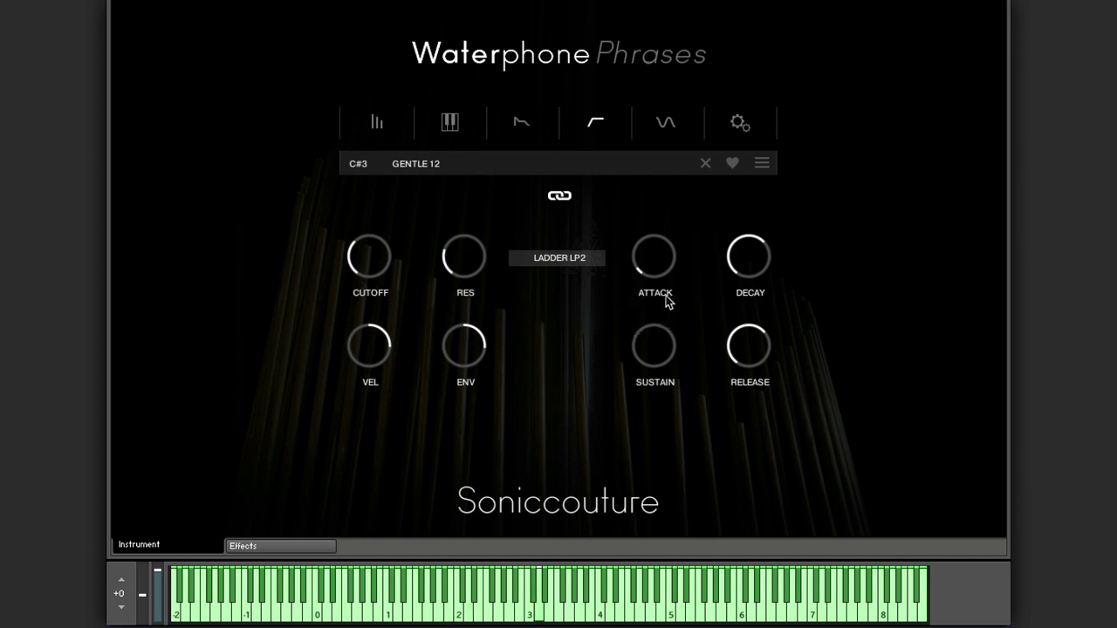
pyautogui.click(518, 123)
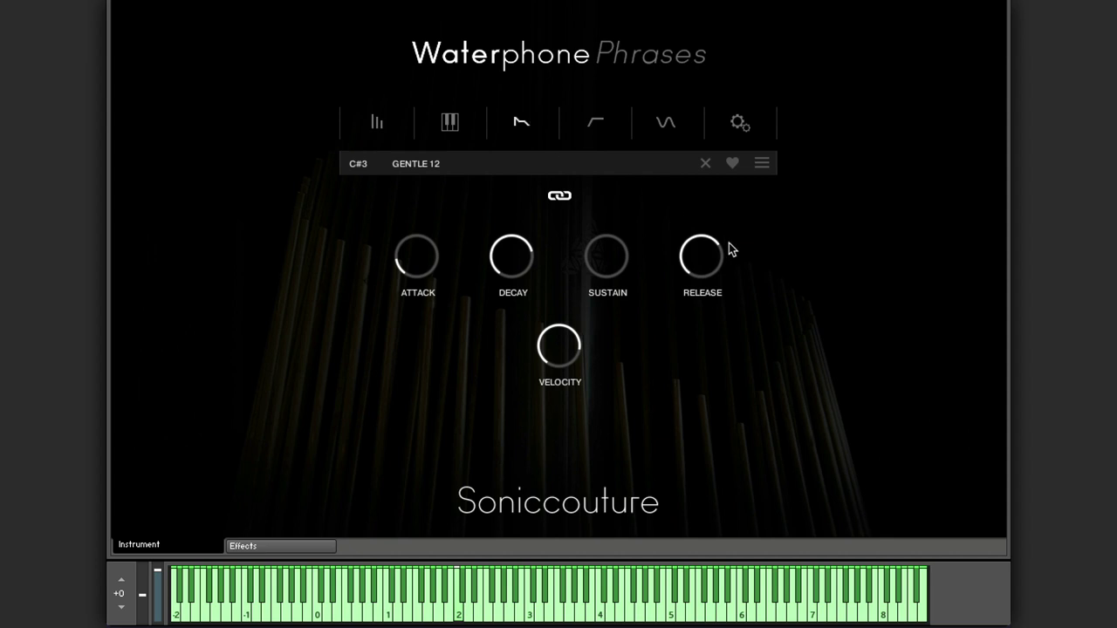
pyautogui.moveTo(710, 259); pyautogui.dragTo(706, 275)
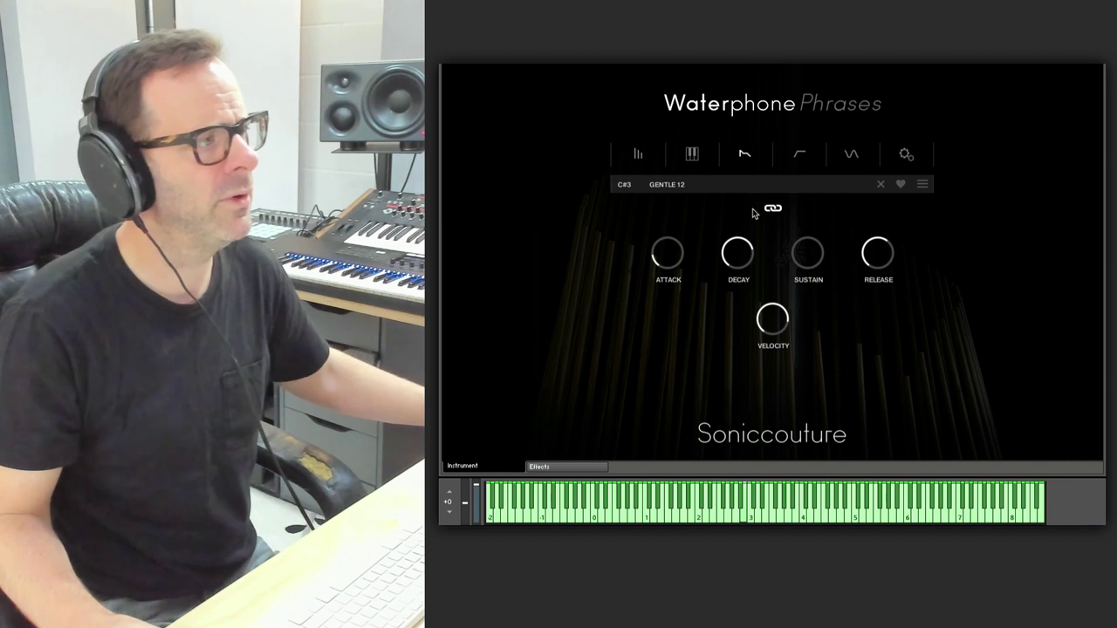
# - Switch on the Replika delay on the effects page, keeping its Analogue mode
pyautogui.click(591, 464)
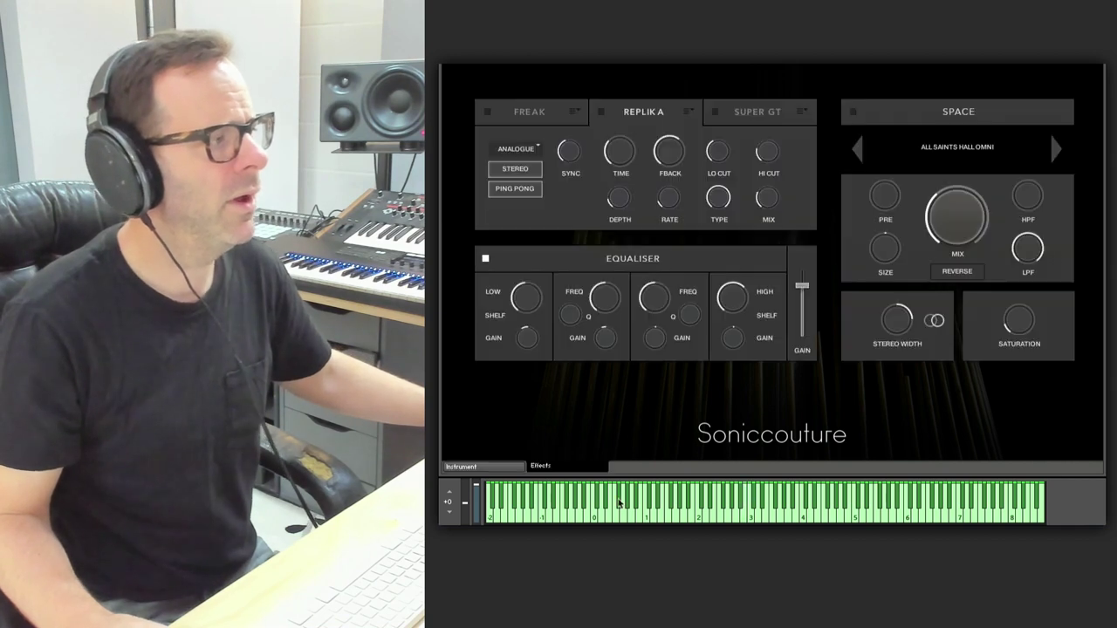
pyautogui.click(601, 113)
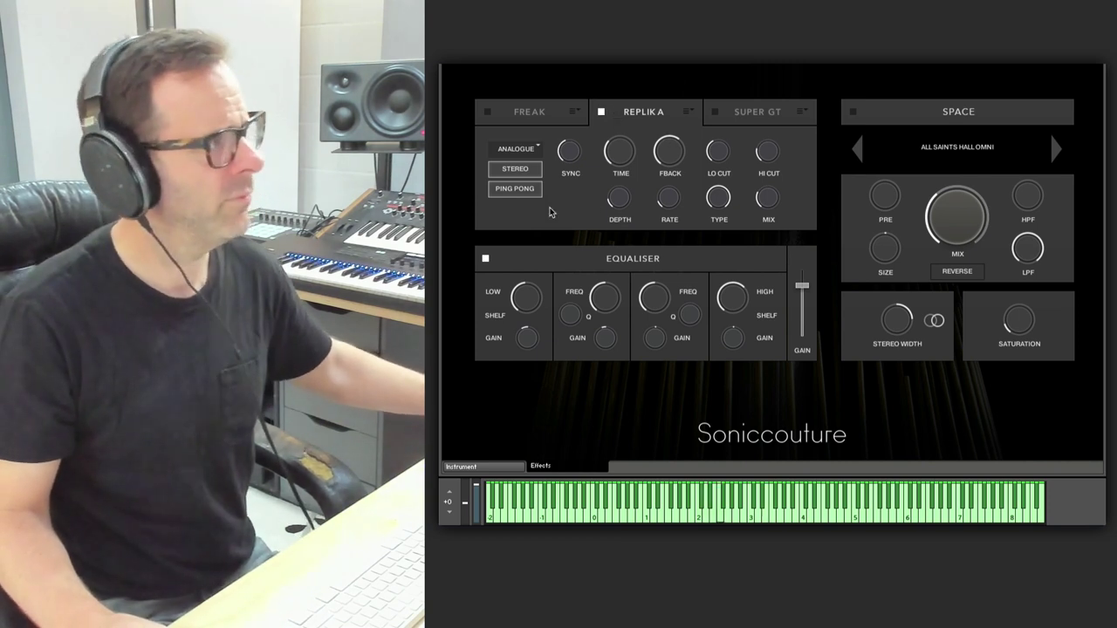
pyautogui.click(516, 148)
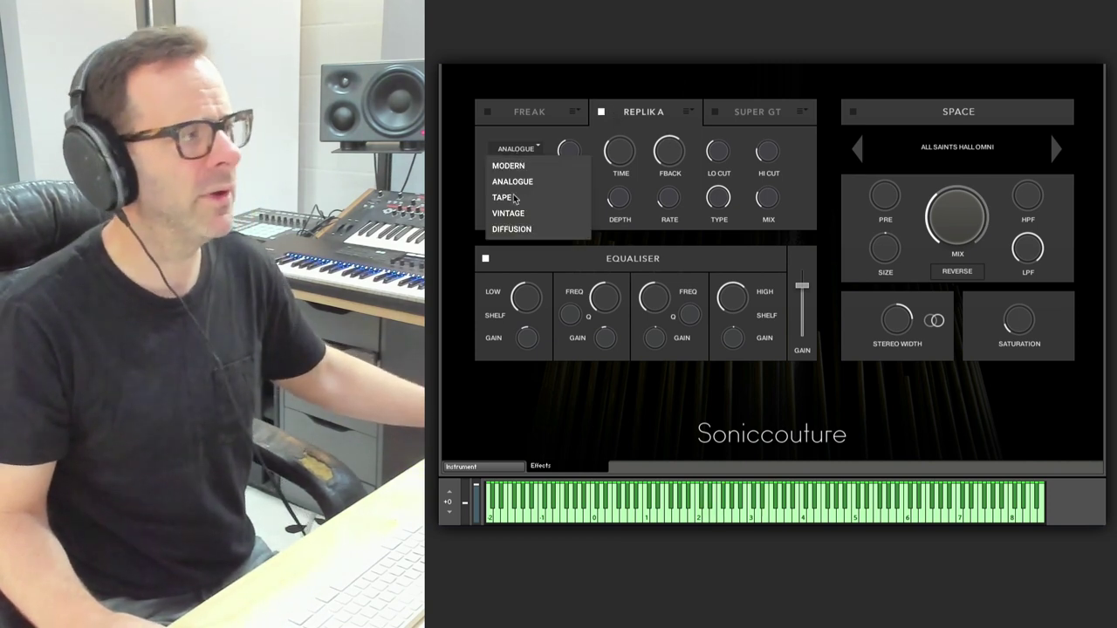
pyautogui.click(513, 182)
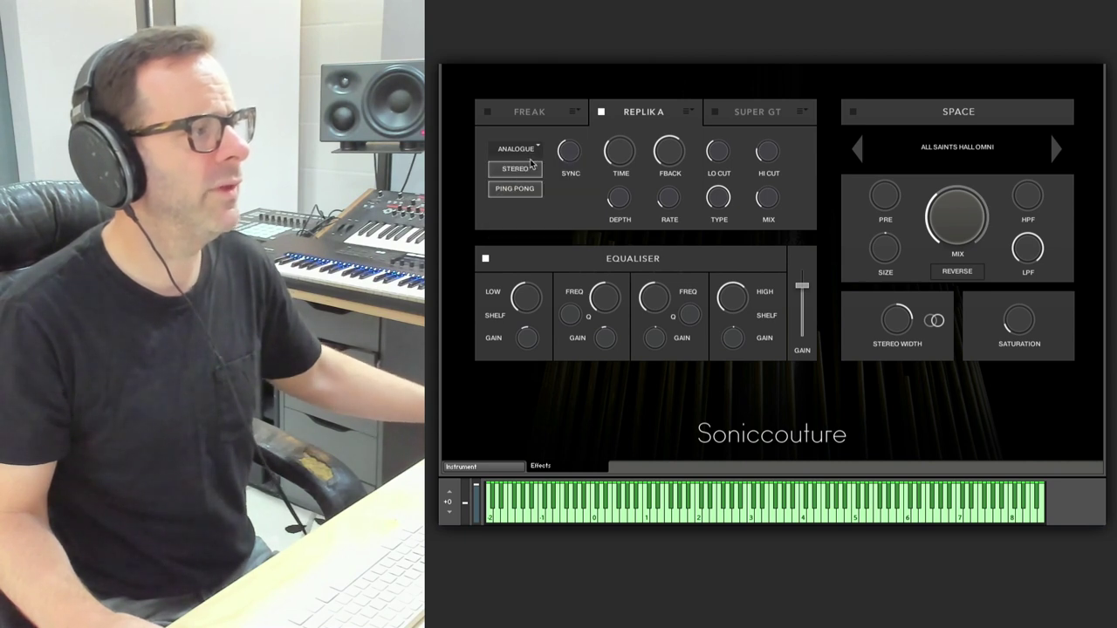
pyautogui.moveTo(620, 206)
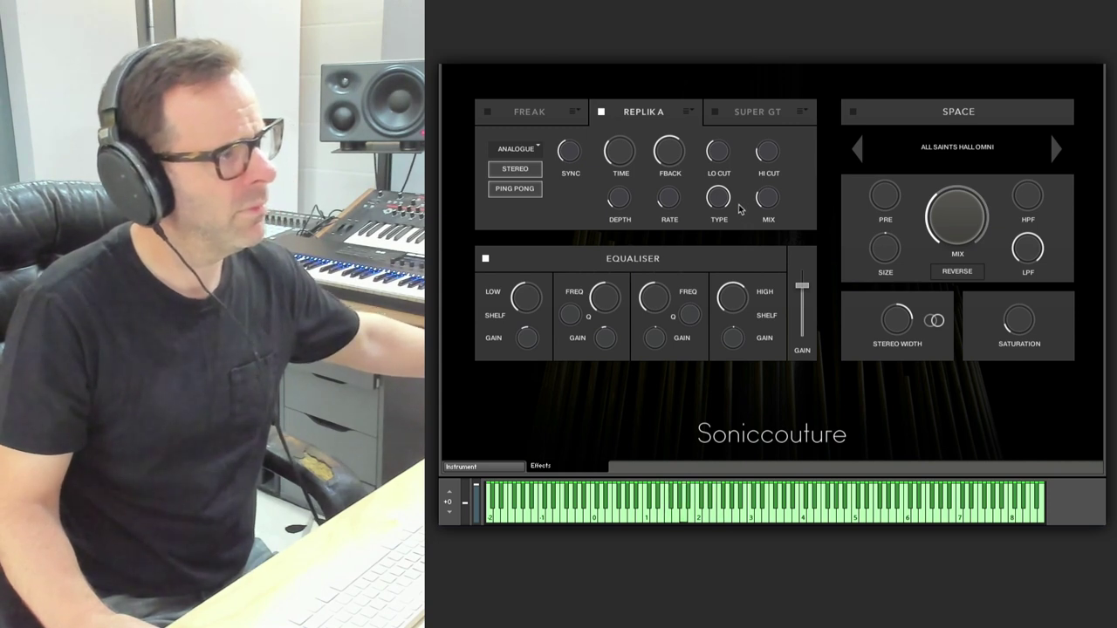
# - Reverse GENTLE 12 and drag its start marker late, just before the final swell
pyautogui.click(511, 468)
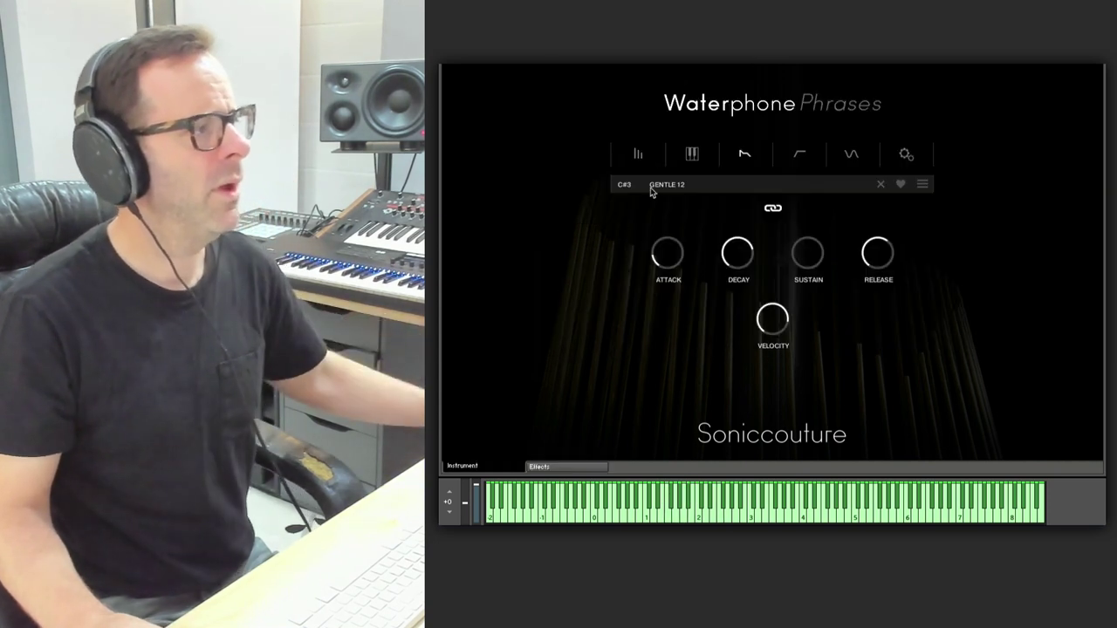
pyautogui.click(691, 154)
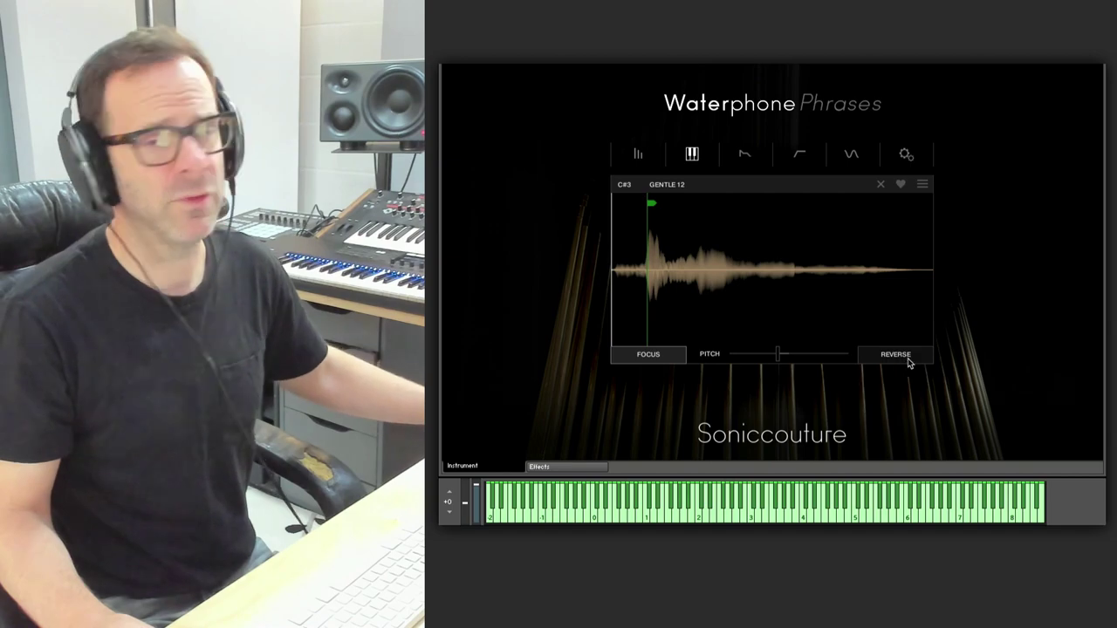
pyautogui.click(907, 355)
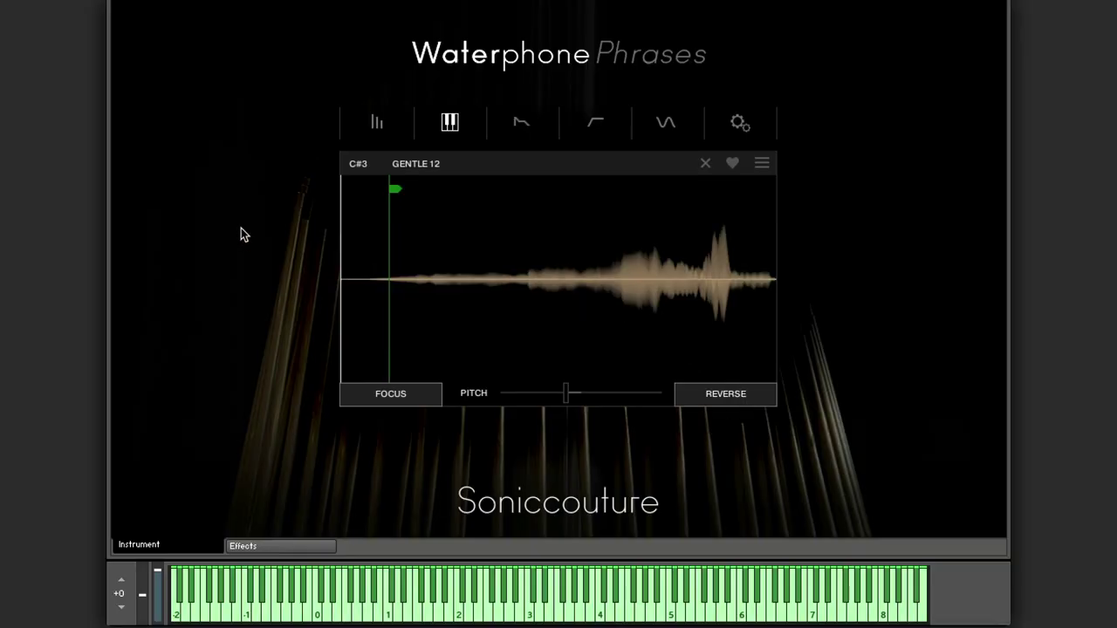
pyautogui.moveTo(394, 195); pyautogui.dragTo(515, 206)
pyautogui.moveTo(655, 202); pyautogui.dragTo(680, 203)
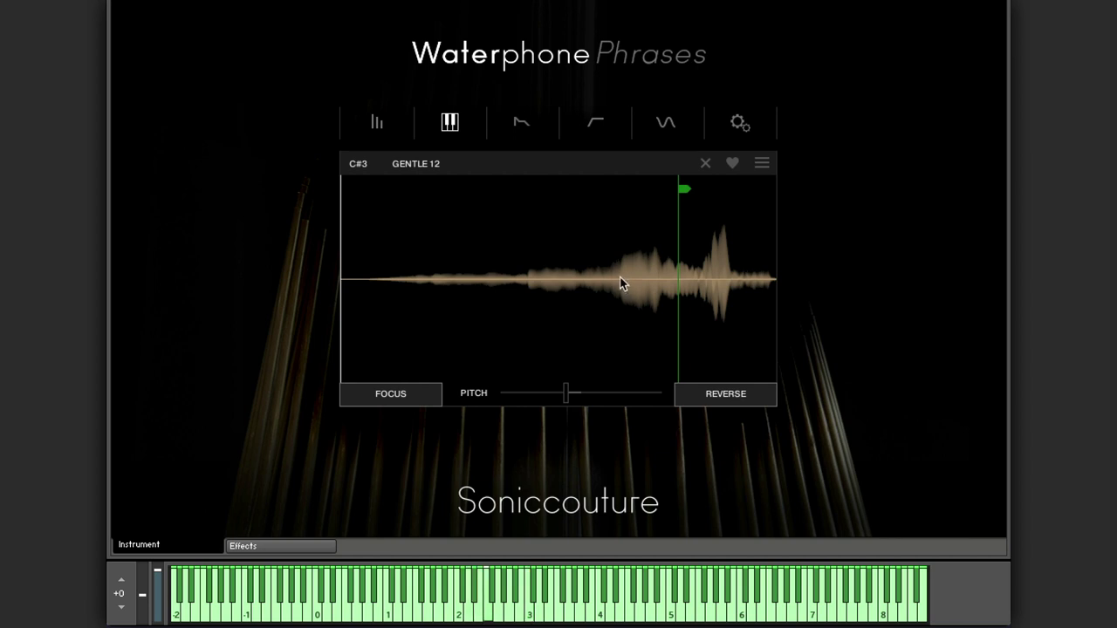
pyautogui.moveTo(684, 192); pyautogui.dragTo(698, 193)
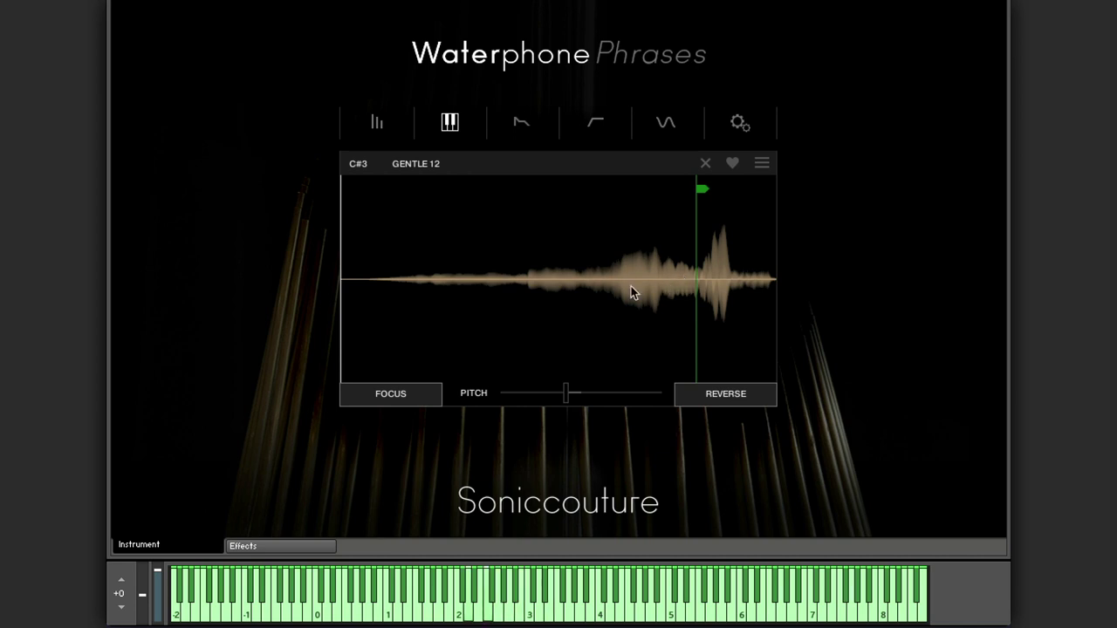
# - Set Mics to about 2.1 dB, Contact to maximum and Res well up
pyautogui.click(375, 127)
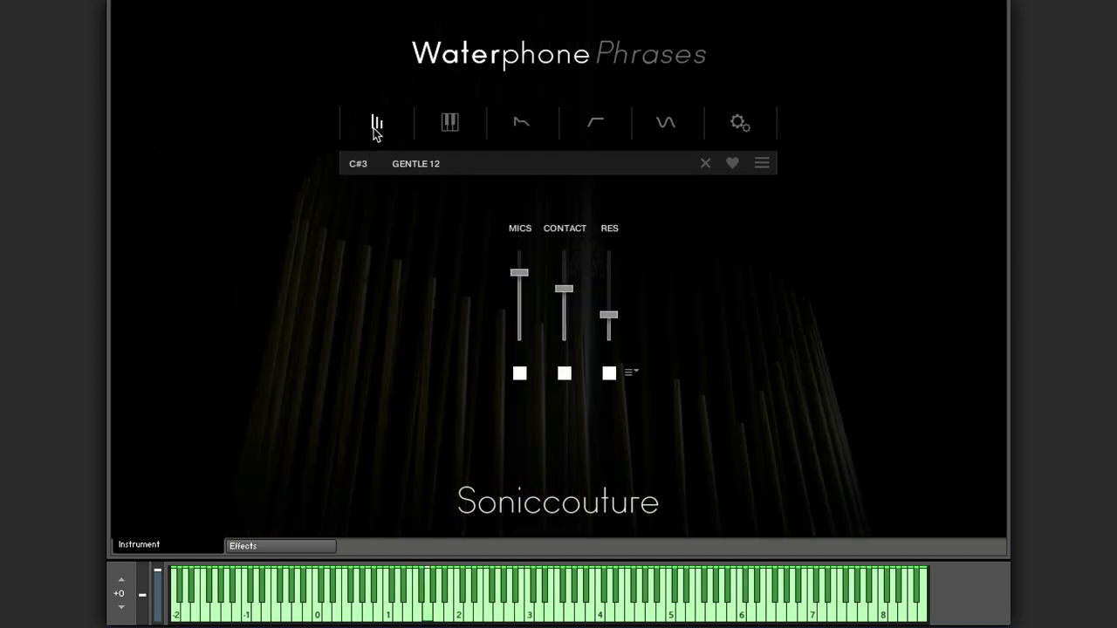
pyautogui.moveTo(513, 273); pyautogui.dragTo(516, 347)
pyautogui.moveTo(568, 276); pyautogui.dragTo(580, 203)
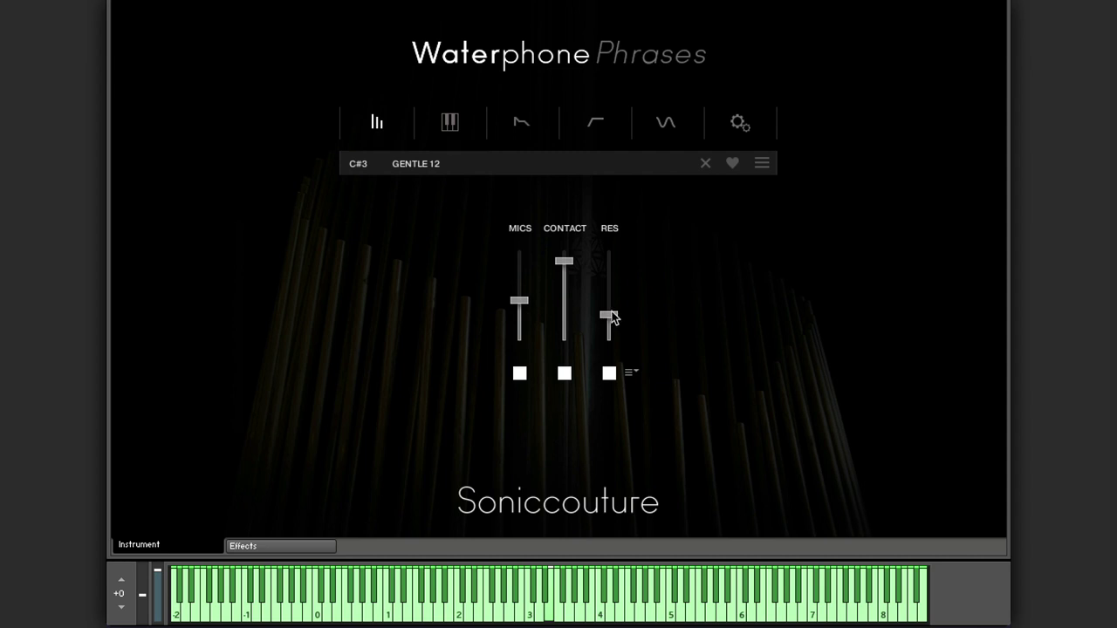
pyautogui.moveTo(610, 317); pyautogui.dragTo(636, 200)
pyautogui.moveTo(520, 301); pyautogui.dragTo(563, 356)
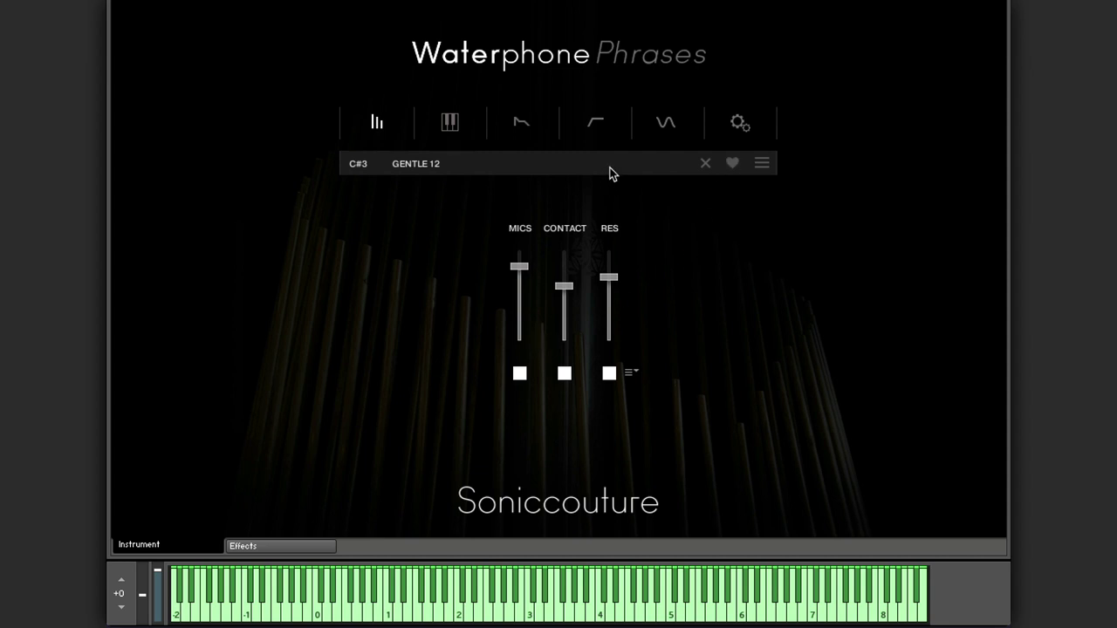
pyautogui.click(453, 122)
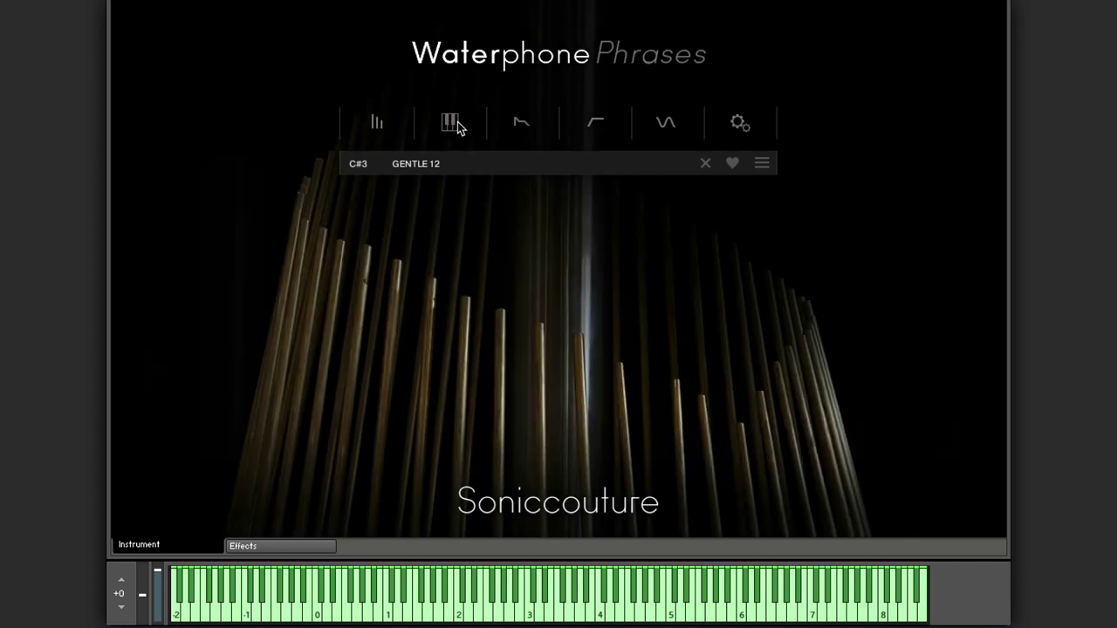